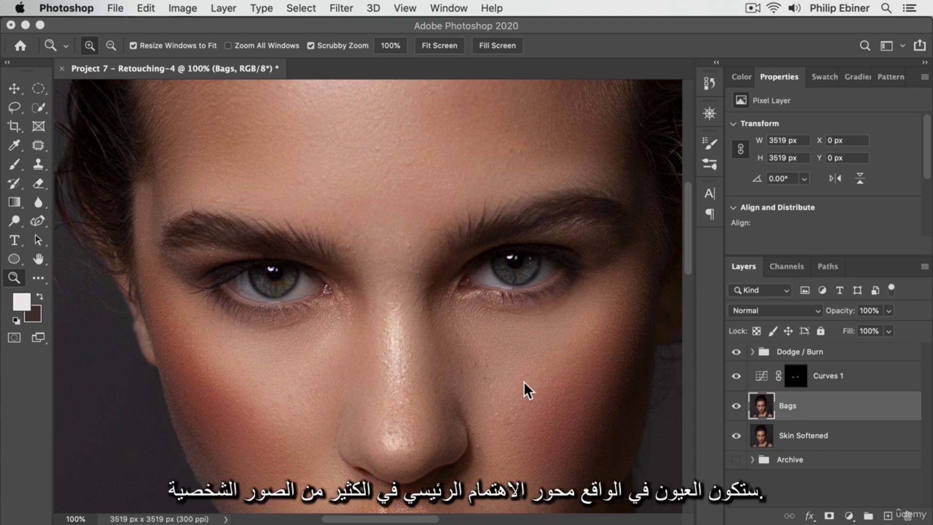
- Duplicate the Bags layer and rename the copy Eyes
left_click(521, 381, "alt")
left_click(547, 349, "alt")
left_click_drag(549, 354, 411, 338)
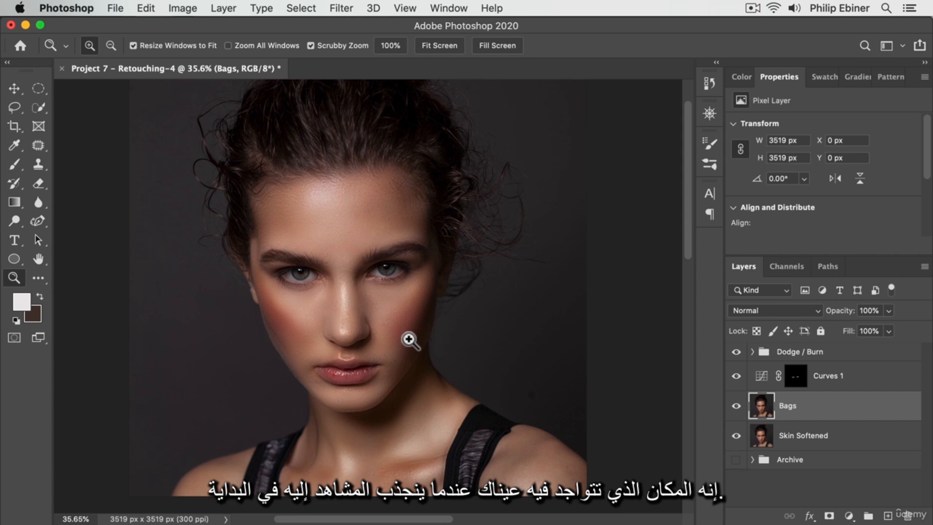
left_click(366, 267)
left_click(335, 293)
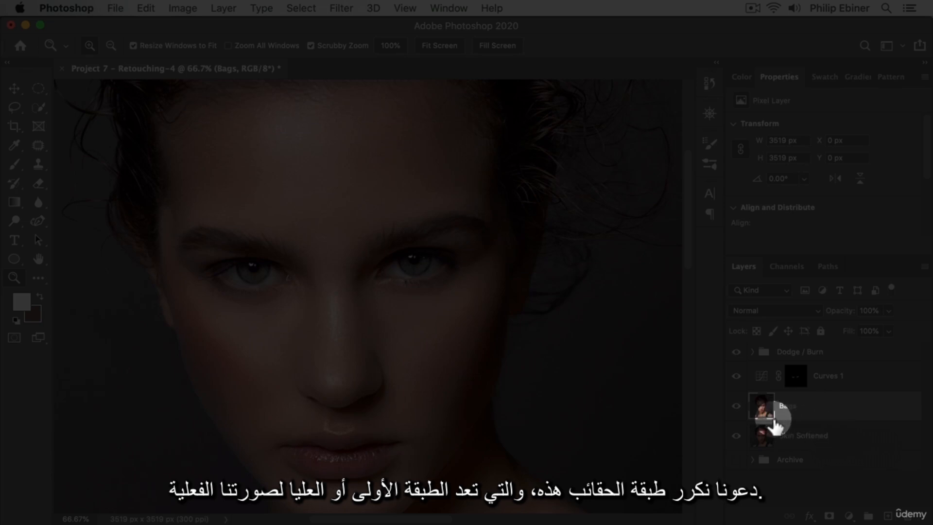
key("super+j")
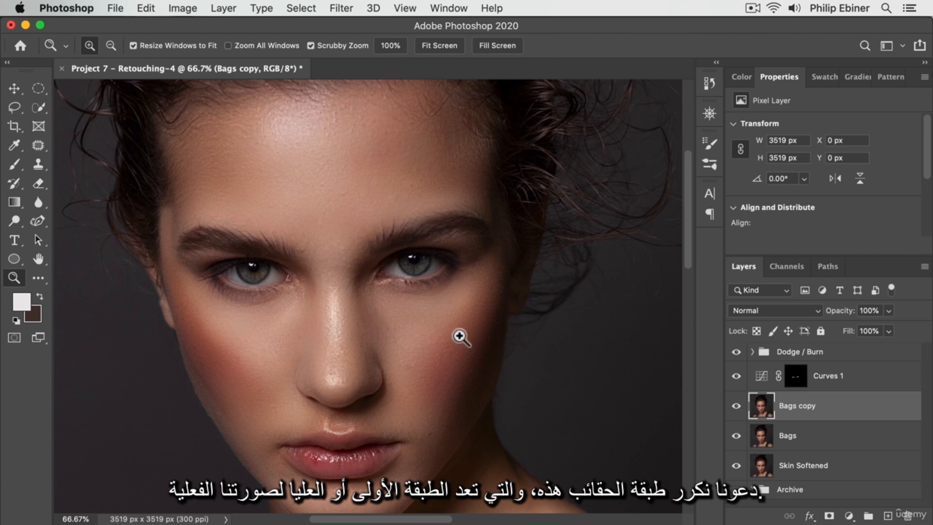
double_click(793, 406)
type("Eyes")
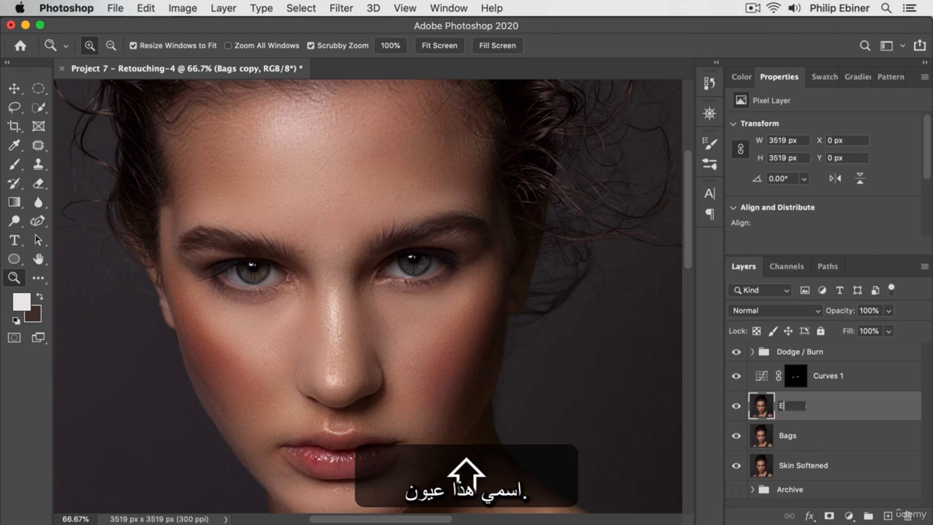
key("Return")
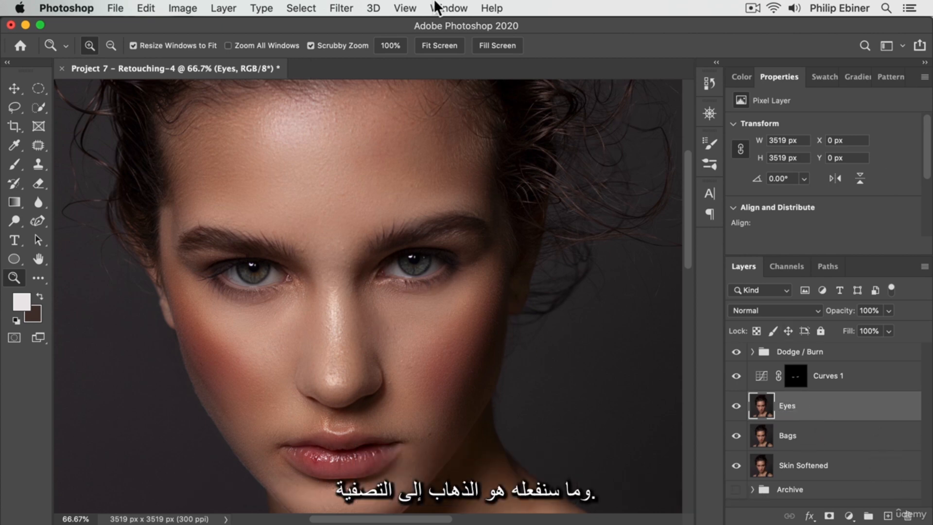
- Apply a High Pass filter with a radius of 30 pixels to the Eyes layer
left_click(341, 8)
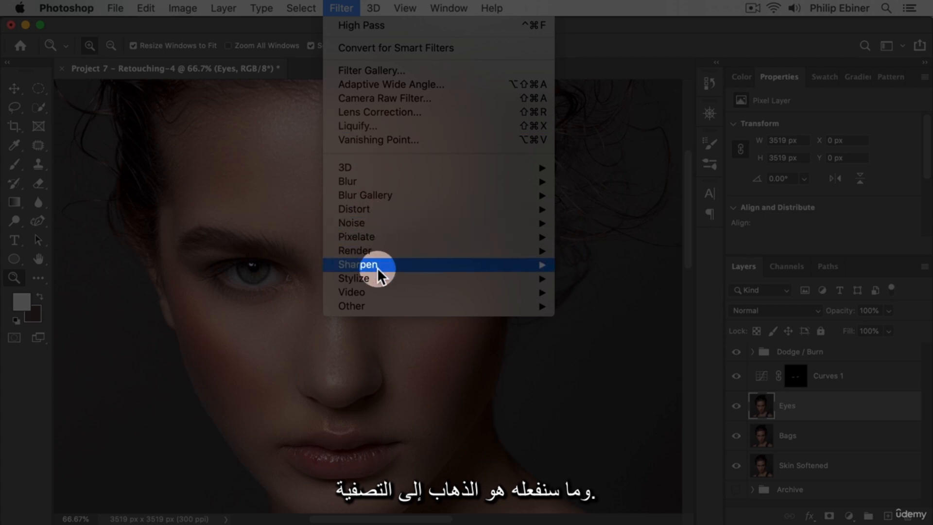
mouse_move(404, 278)
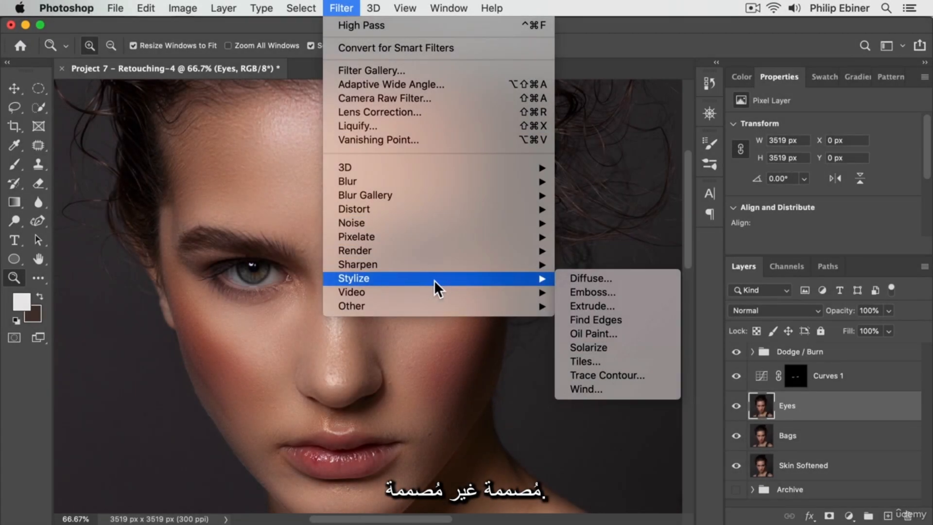
mouse_move(388, 306)
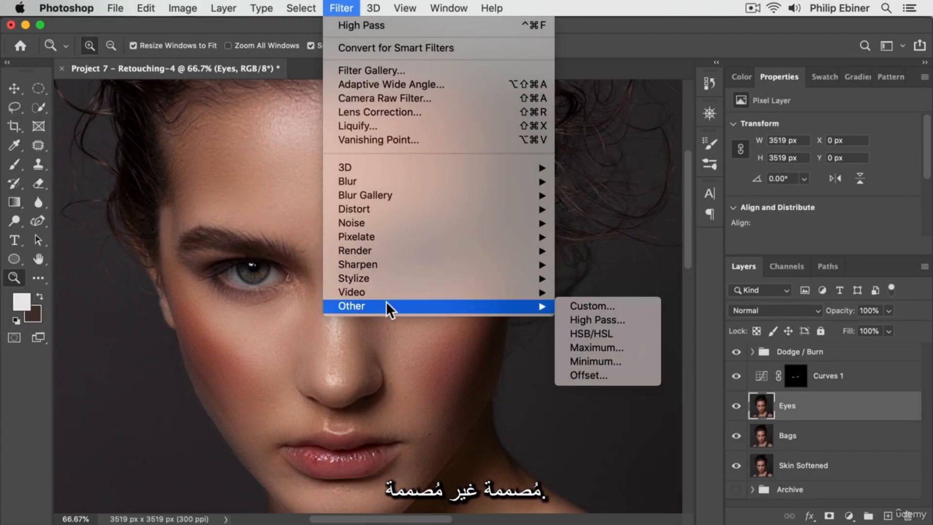
left_click(583, 320)
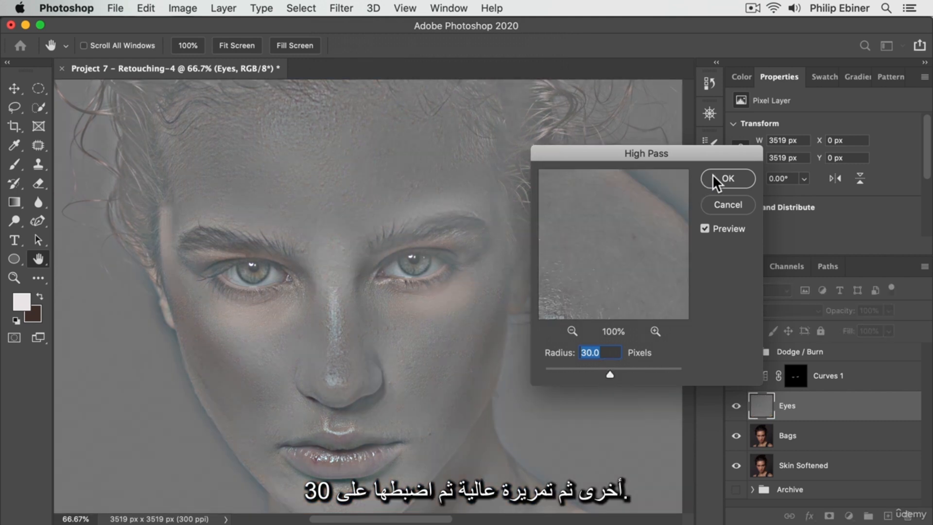
left_click(727, 184)
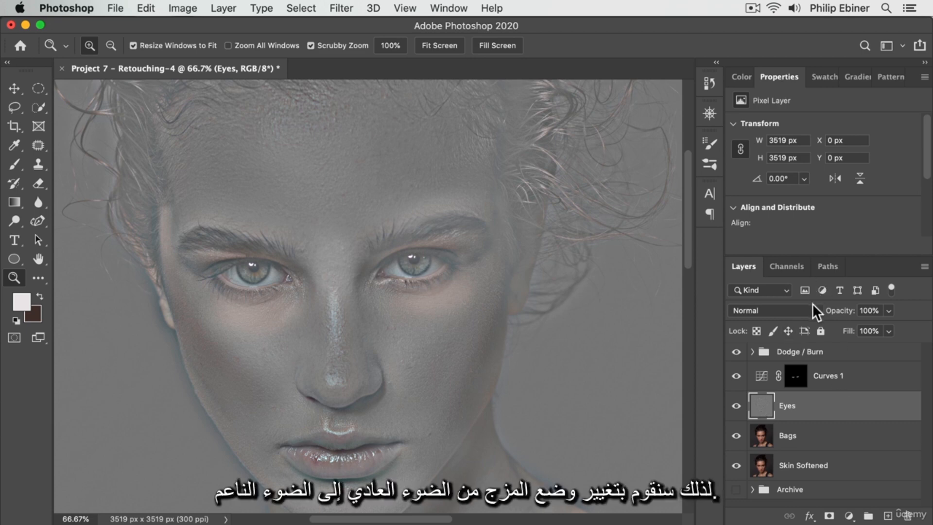
- Set the Eyes layer's blend mode to Soft Light and add a black layer mask that hides its effect
left_click(797, 308)
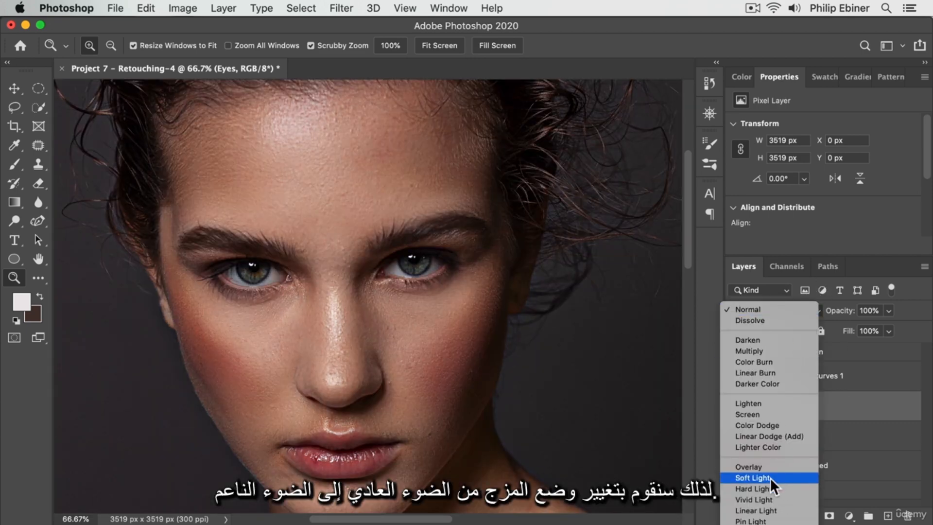
left_click(771, 477)
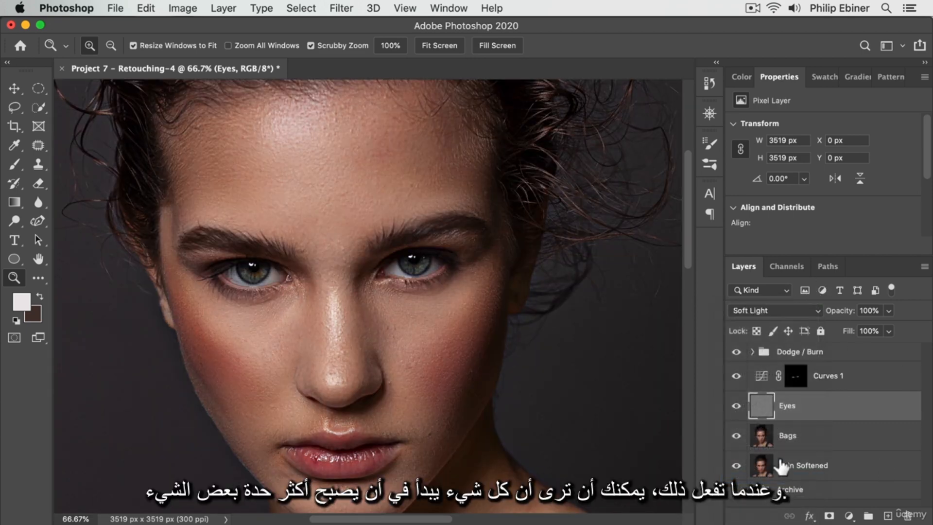
left_click(738, 407)
left_click(738, 407)
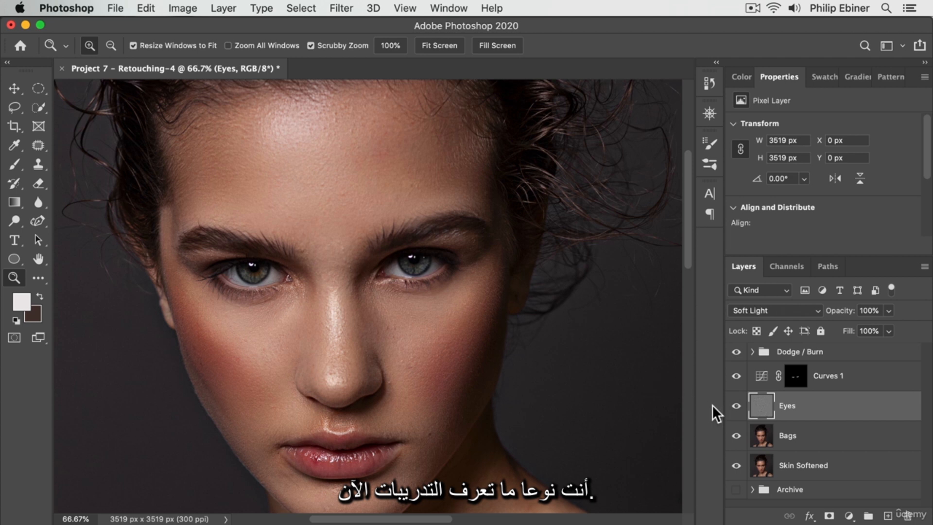
left_click_drag(763, 414, 829, 512)
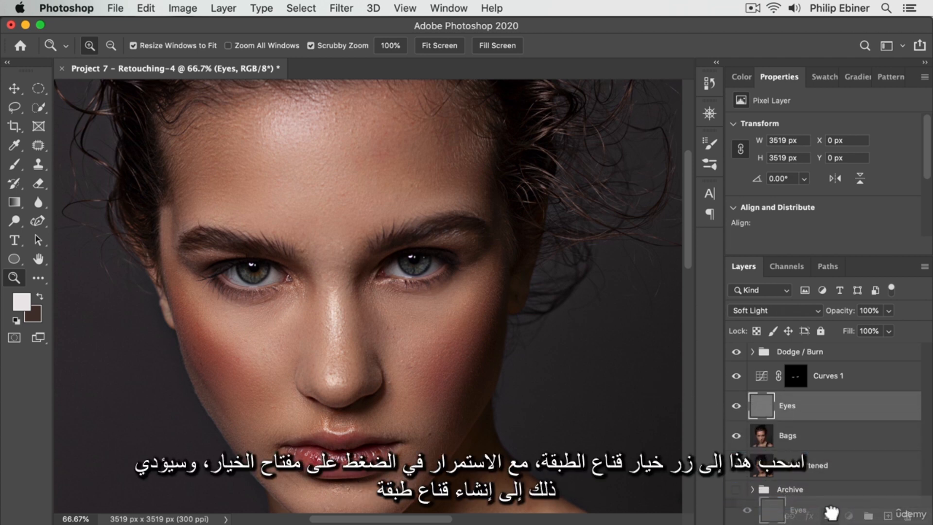
left_click_drag(832, 512, 830, 515)
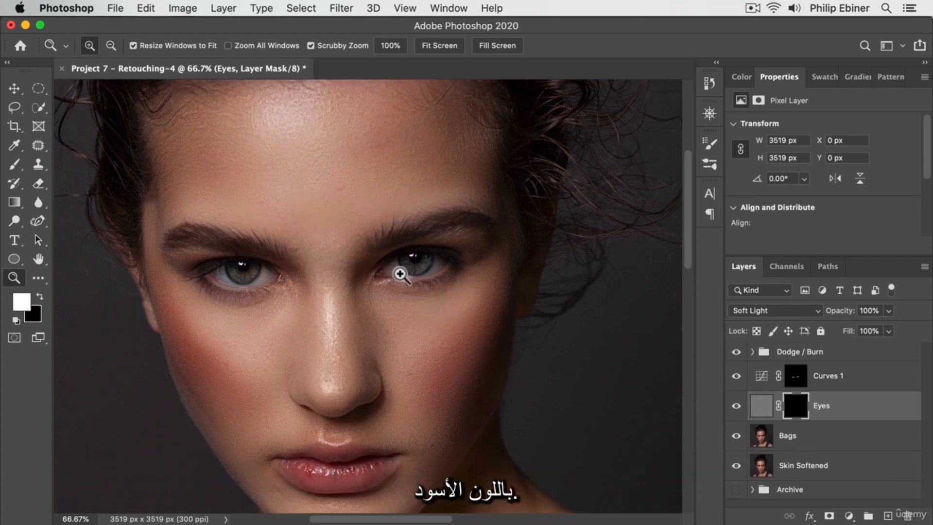
- Paint over both eyes on the Eyes layer mask with a white brush at 50% opacity
left_click(400, 275)
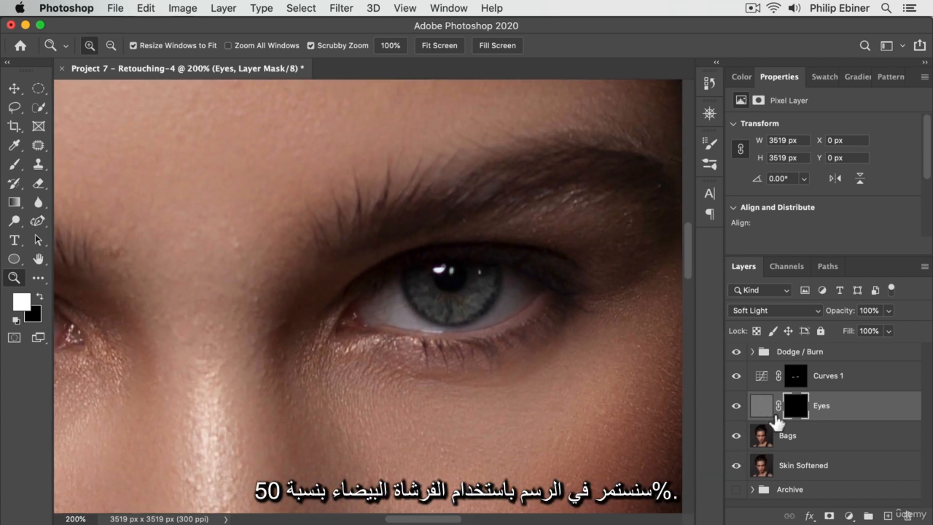
key("b")
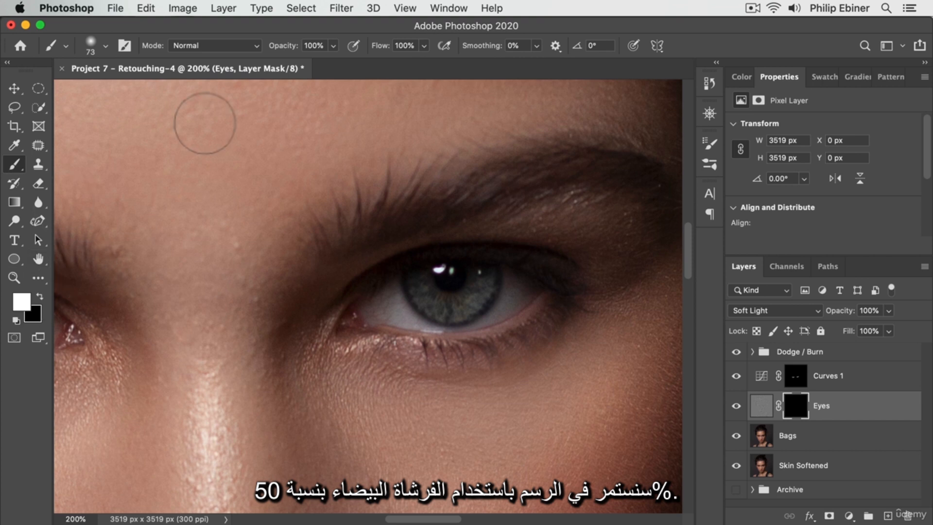
type("50")
key("Return")
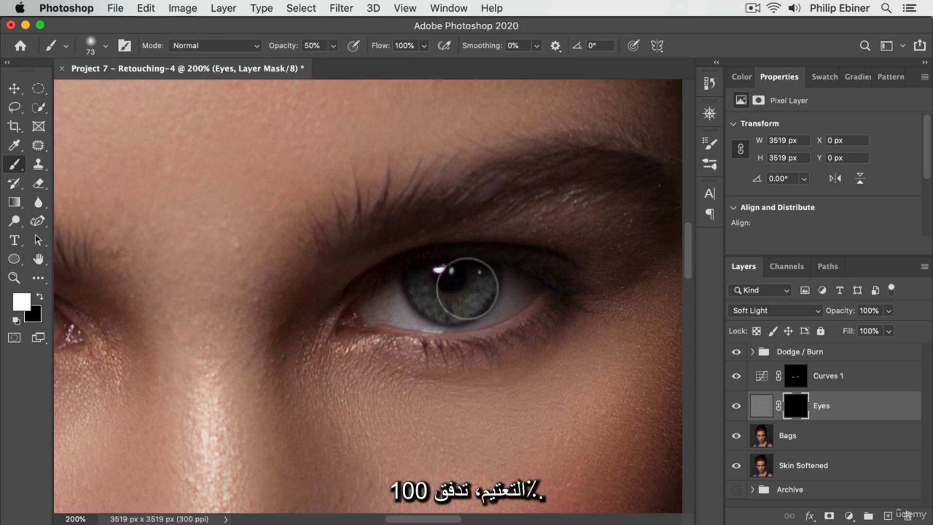
mouse_move(491, 292)
left_mouse_down()
mouse_move(462, 305)
mouse_move(399, 302)
mouse_move(460, 299)
mouse_move(409, 309)
mouse_move(500, 294)
mouse_move(388, 313)
mouse_move(480, 290)
left_mouse_up()
key("space")
left_click_drag(230, 309, 639, 308)
mouse_move(351, 317)
left_mouse_down()
mouse_move(389, 318)
mouse_move(340, 312)
mouse_move(437, 317)
mouse_move(312, 317)
mouse_move(423, 317)
left_mouse_up()
- Compare both eyes close up and in the wider face view with the Eyes layer hidden and shown
left_click(737, 406)
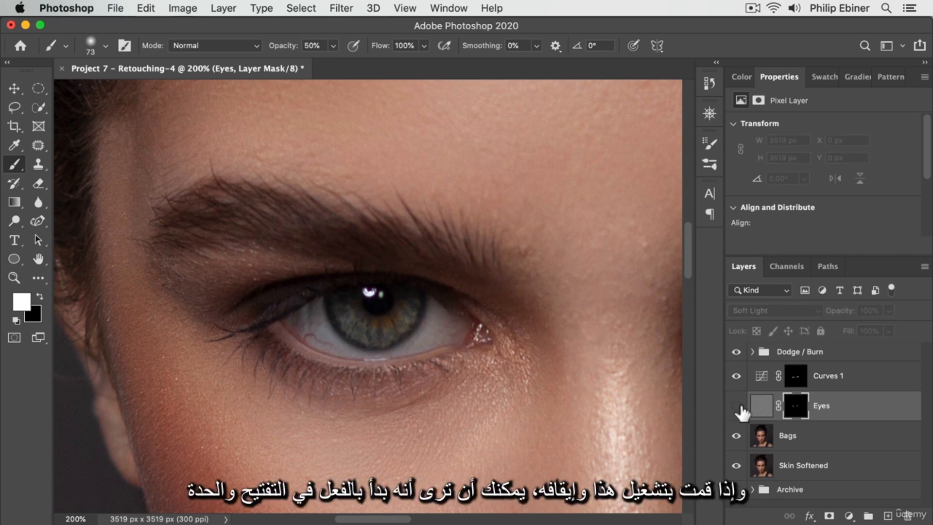
left_click(736, 406)
key("space")
left_click_drag(544, 389, 143, 379)
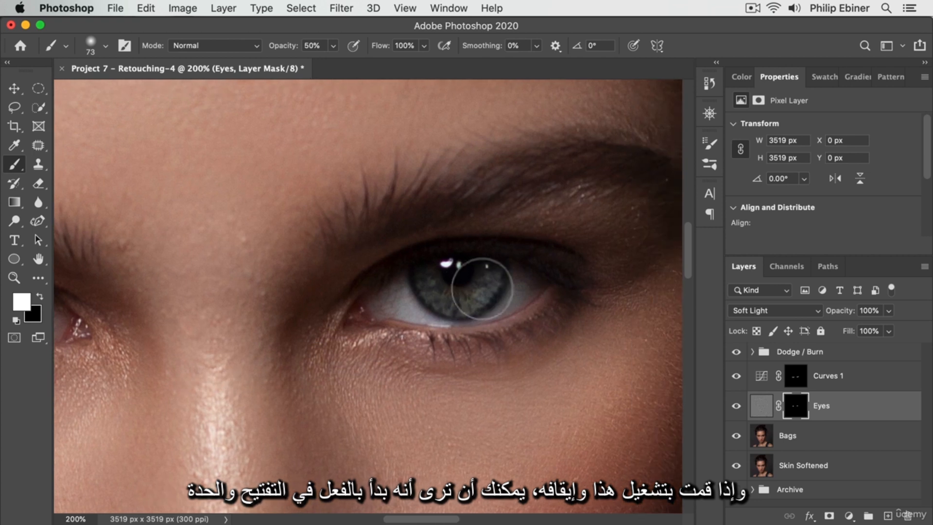
key("z")
left_click(365, 271, "alt")
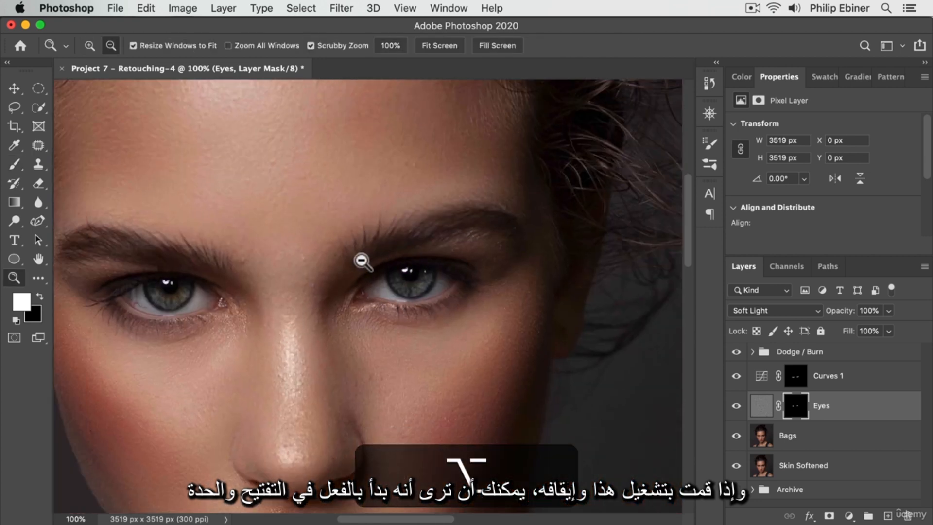
left_click(360, 262, "alt")
key("space")
left_click_drag(298, 271, 362, 290)
left_click(738, 407)
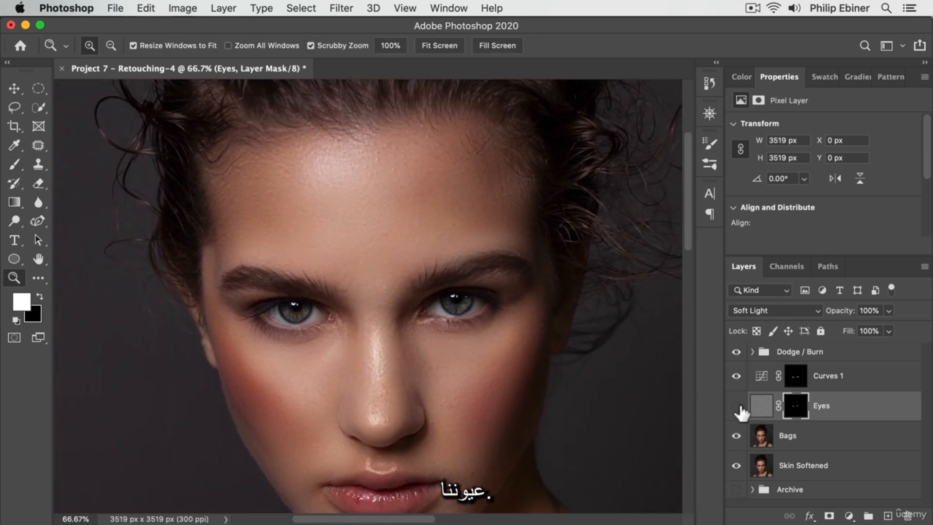
left_click(738, 406)
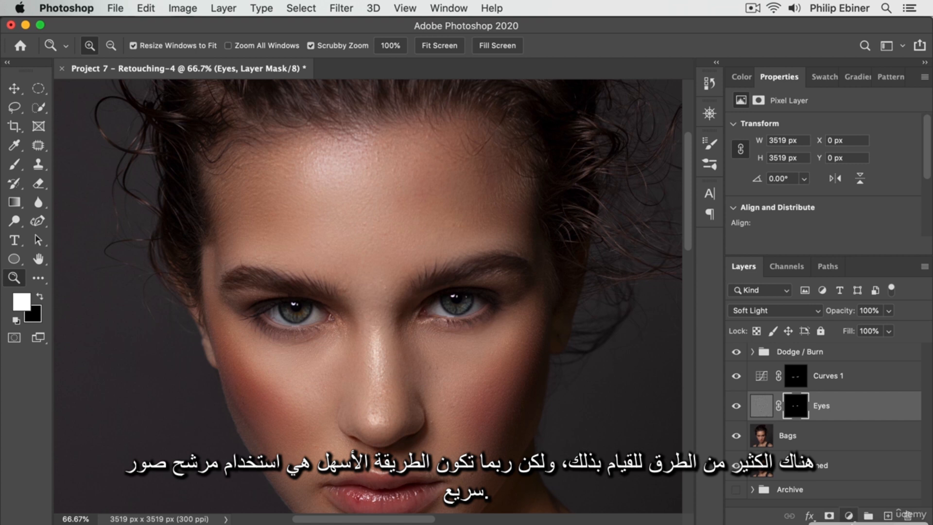
- Add a Photo Filter adjustment layer above the Eyes layer
left_click(849, 515)
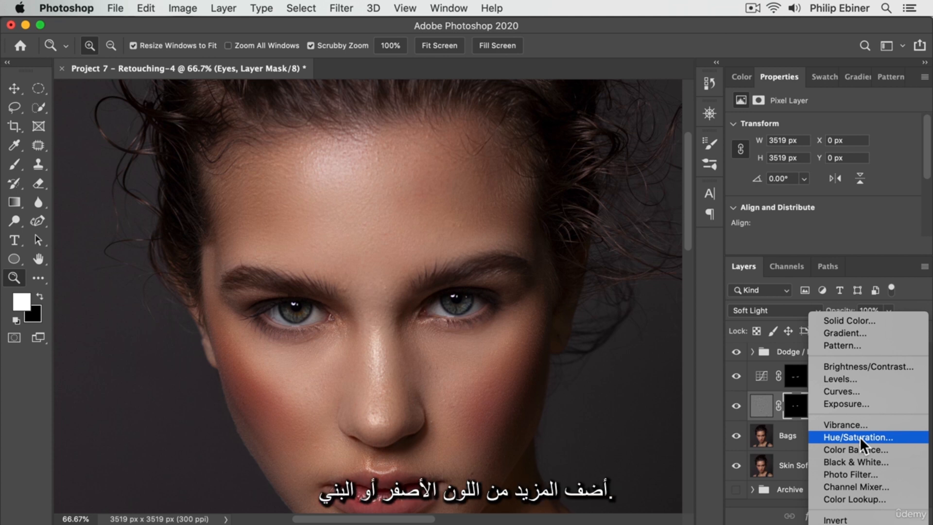
left_click(857, 471)
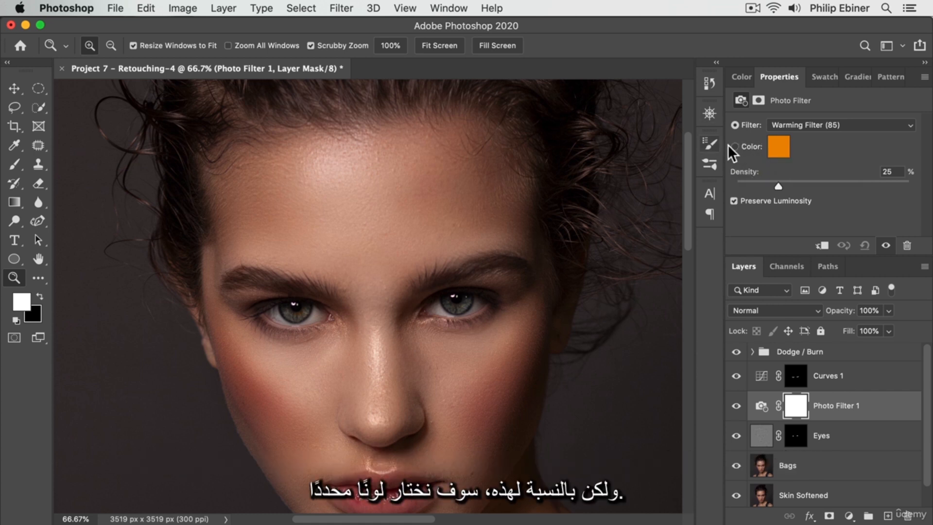
left_click(778, 147)
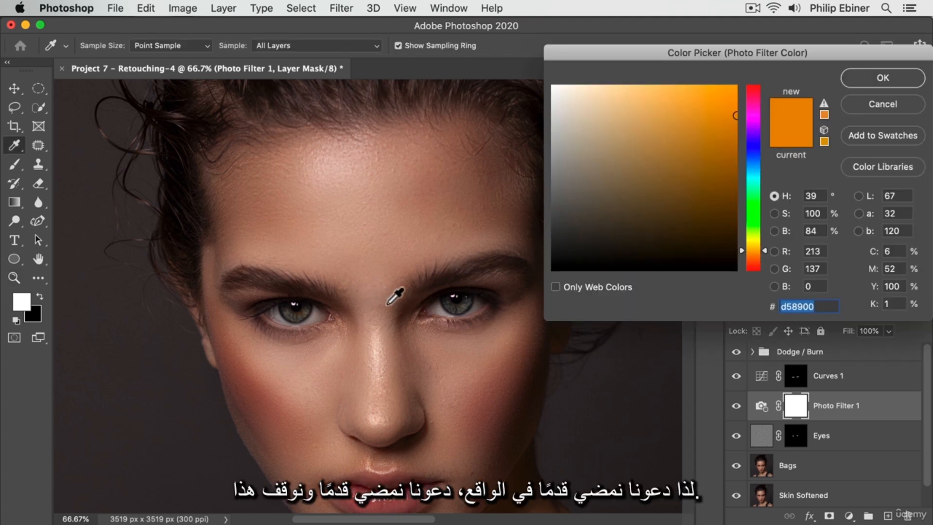
left_click(883, 78)
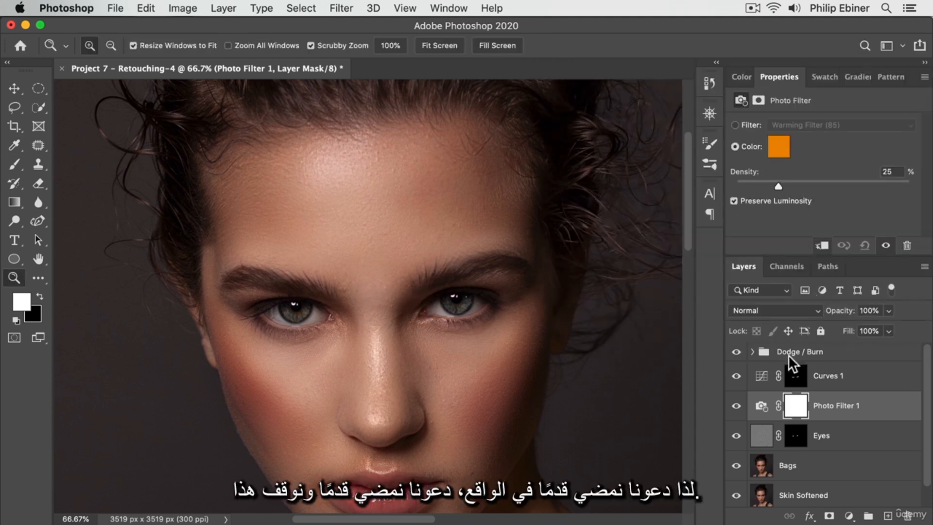
left_click(737, 405)
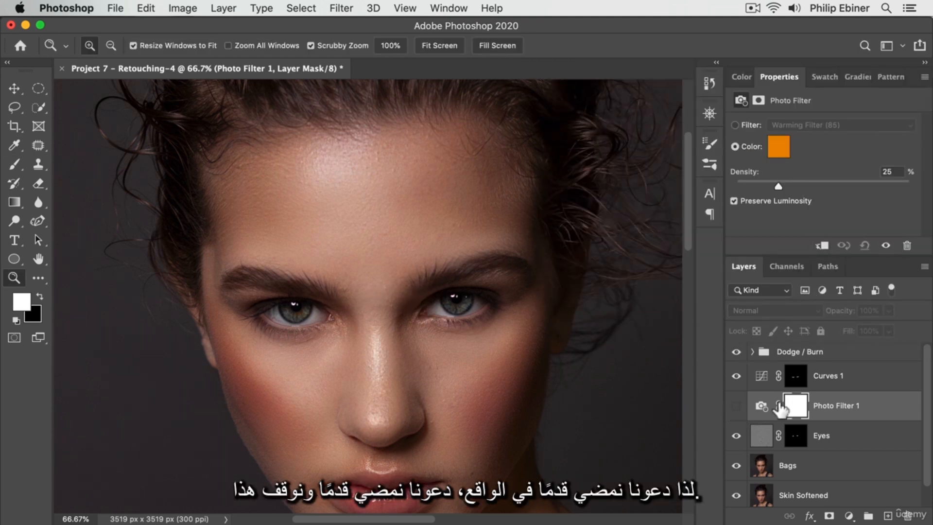
left_click(779, 147)
left_click(553, 86)
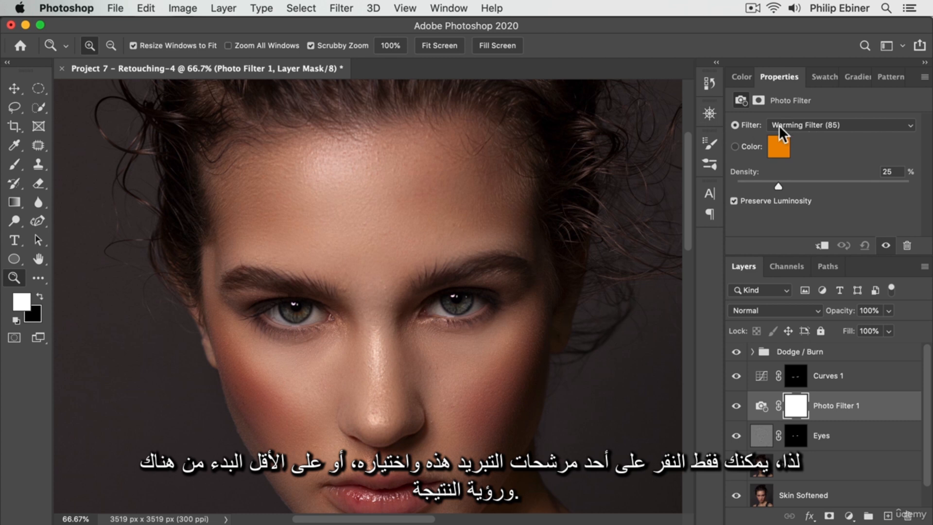
- Try the photo filter presets Cooling Filter (80) and Cooling Filter (LBB), and choose Cooling Filter (82)
left_click(781, 126)
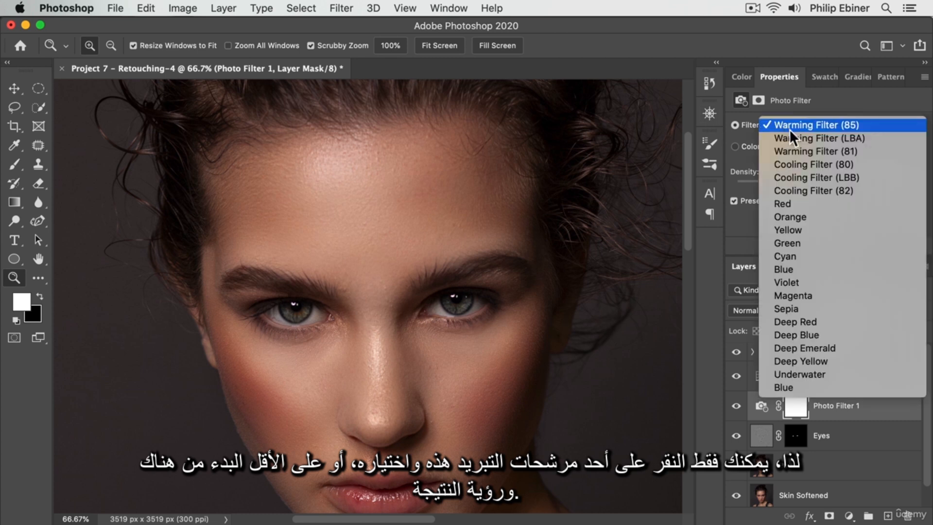
left_click(798, 166)
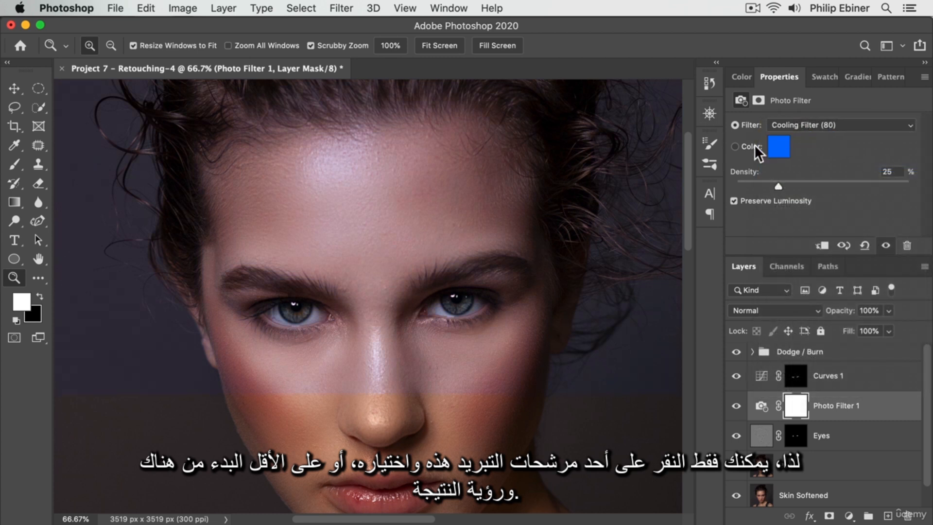
left_click(783, 126)
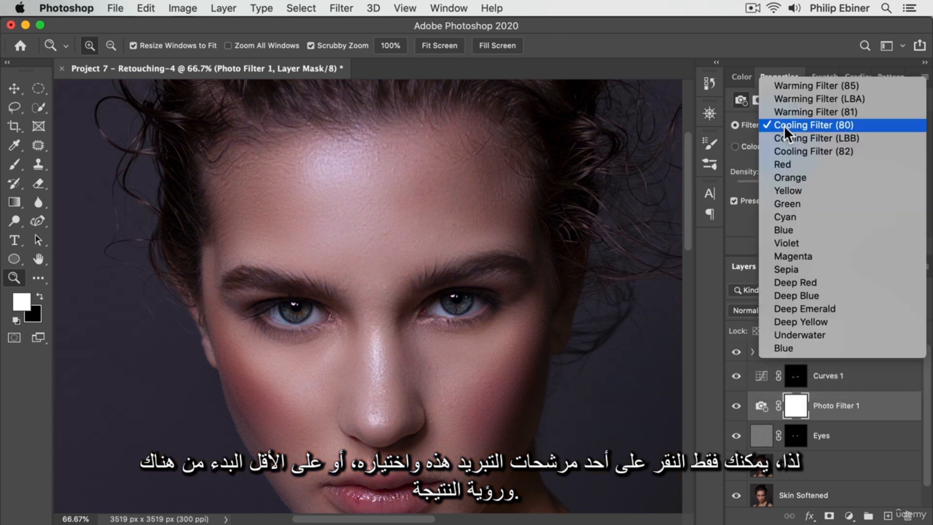
left_click(786, 135)
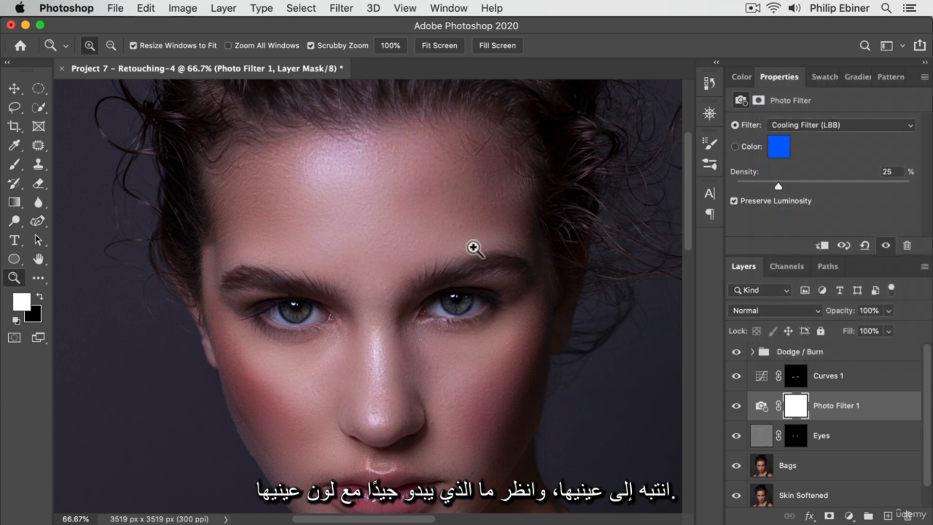
left_click(775, 123)
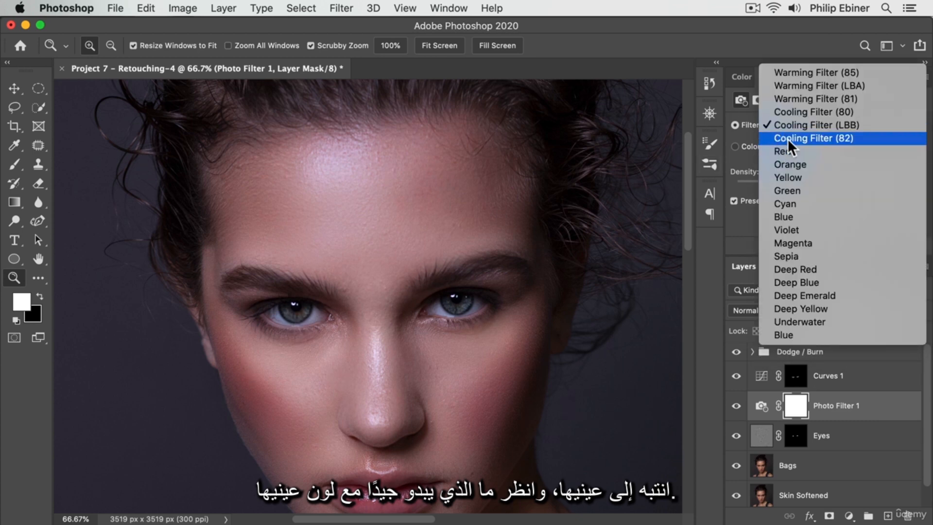
left_click(787, 138)
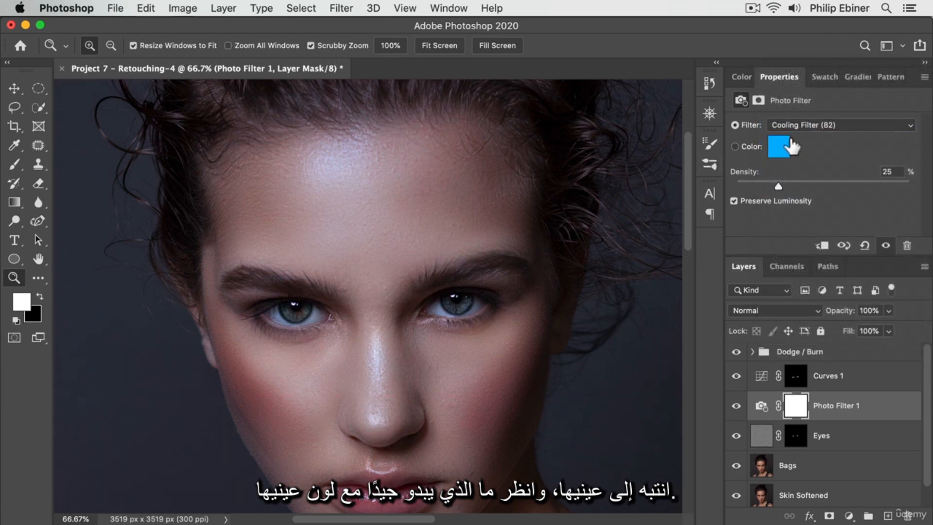
- Try the Blue photo filter preset and compare the portrait with the Photo Filter 1 layer hidden and shown
left_click(783, 124)
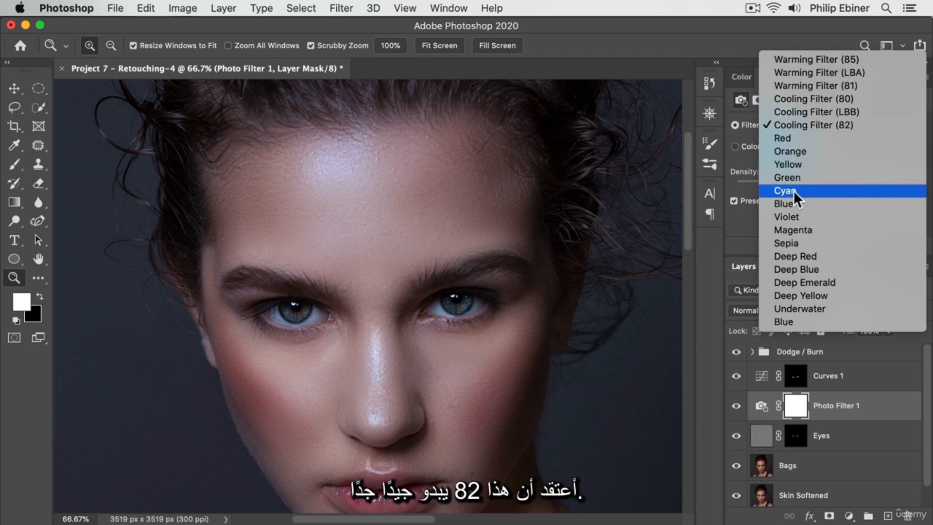
left_click(791, 203)
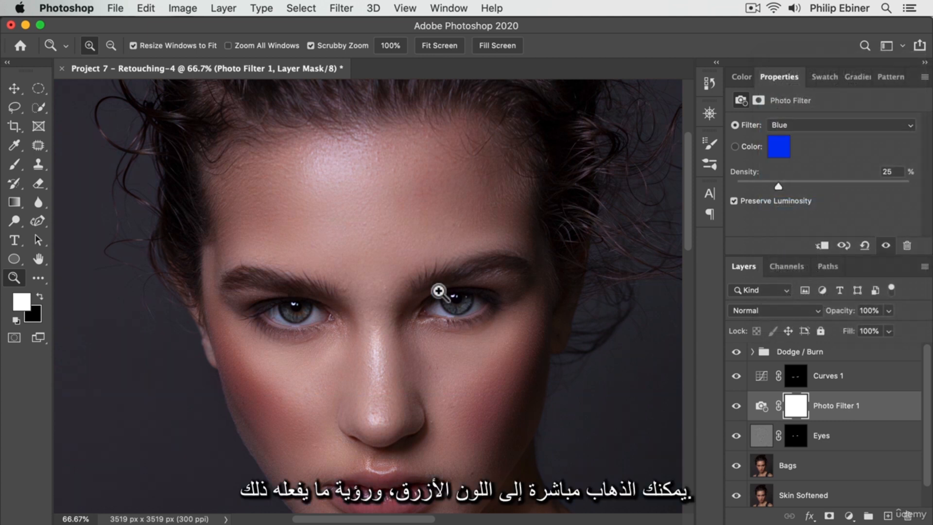
left_click(735, 406)
left_click(736, 407)
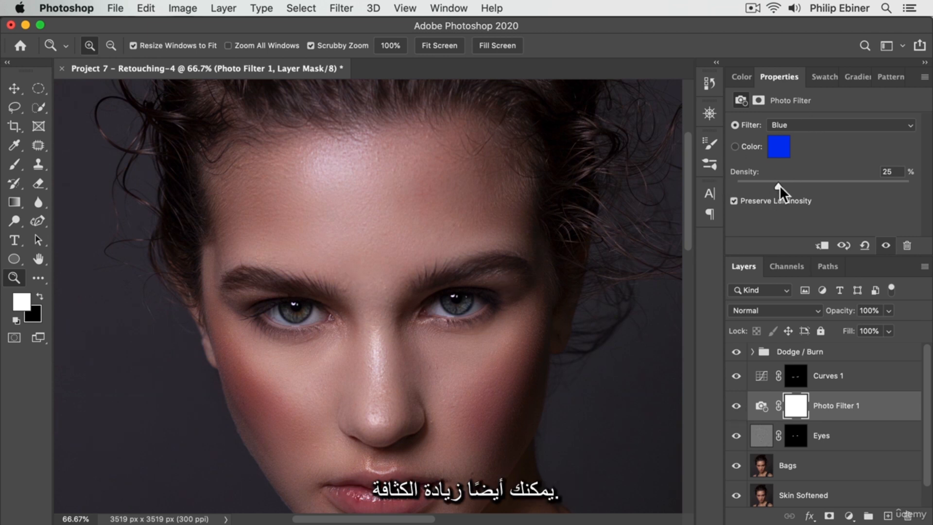
- Use Cooling Filter (82) at 62% density, and compare the portrait with the Photo Filter 1 layer hidden and shown
left_click(796, 125)
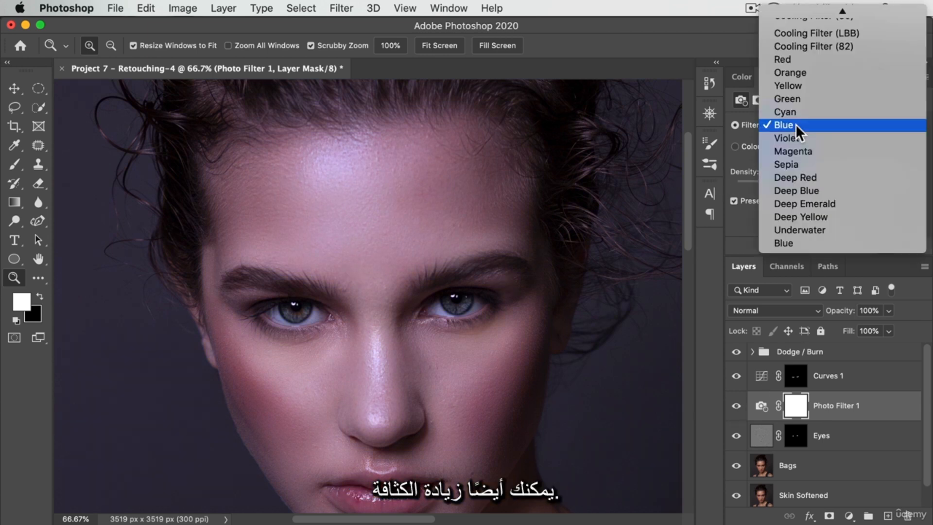
left_click(810, 47)
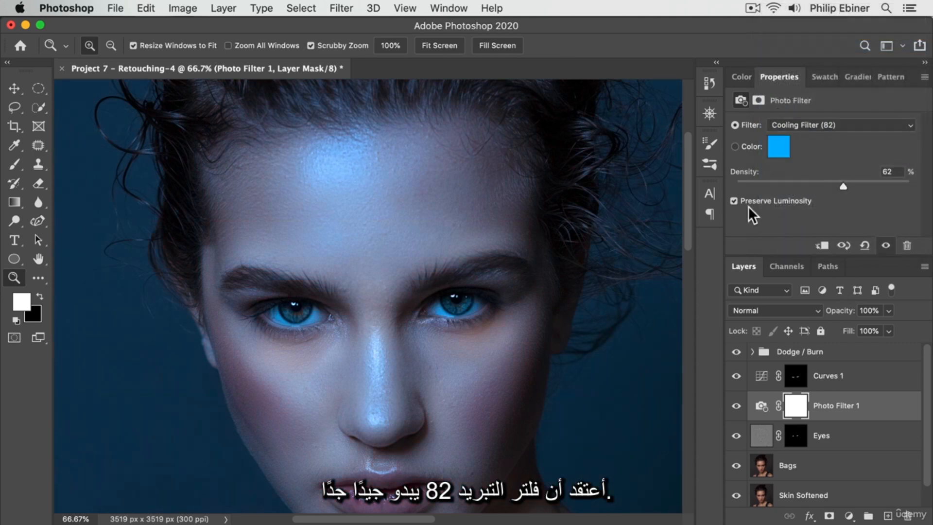
left_click(736, 406)
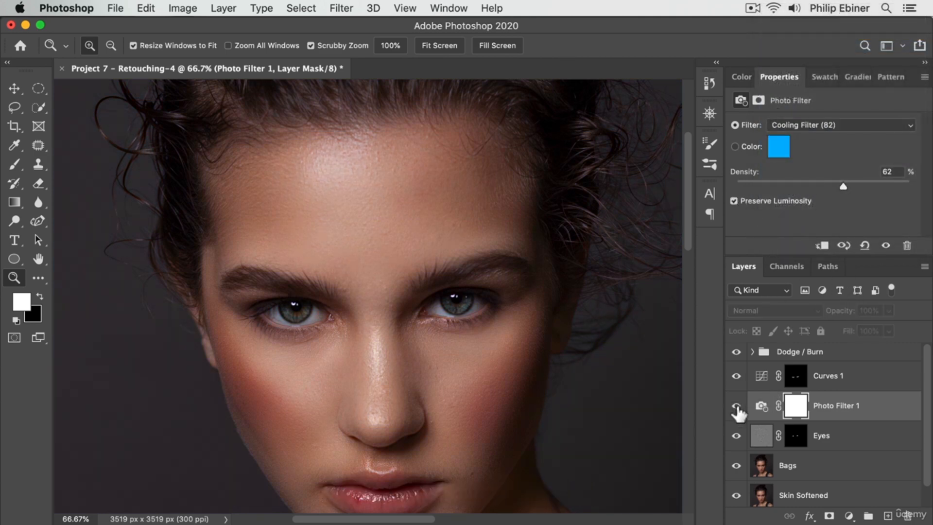
left_click(737, 406)
left_click(736, 406)
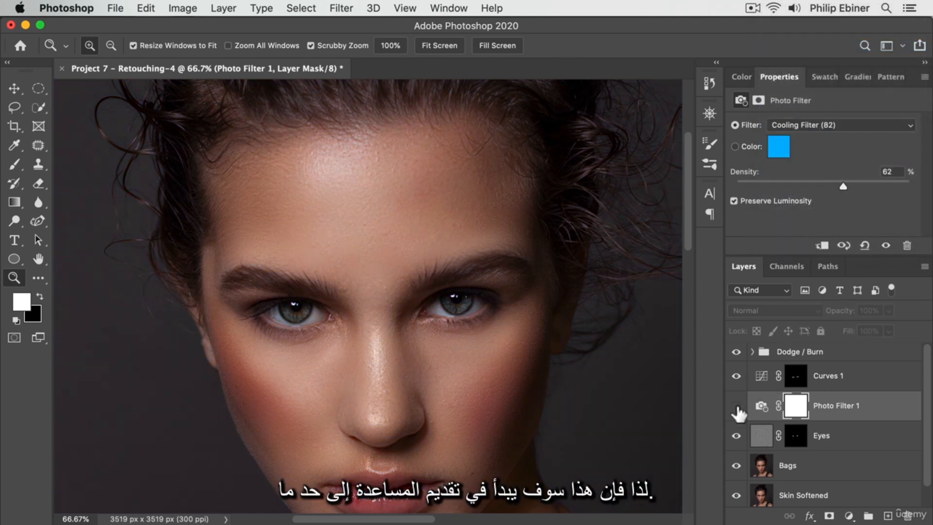
left_click(737, 408)
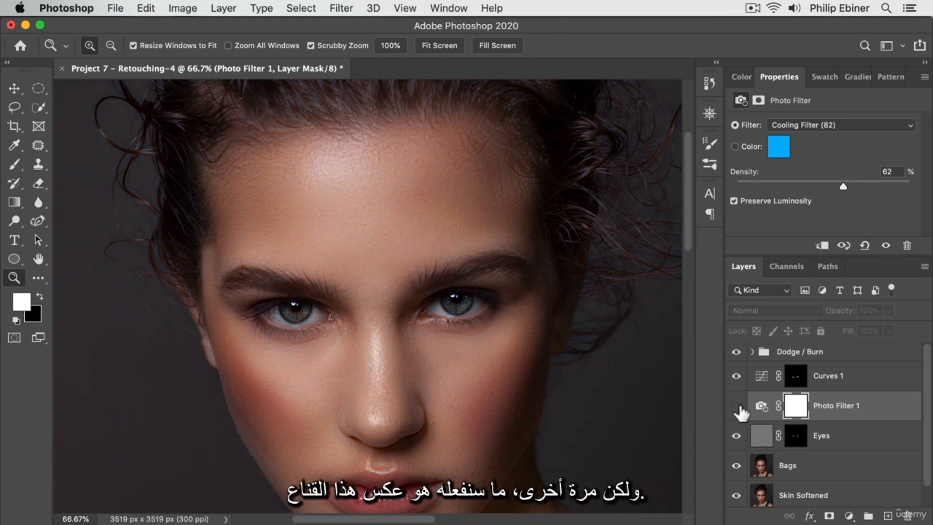
left_click(737, 406)
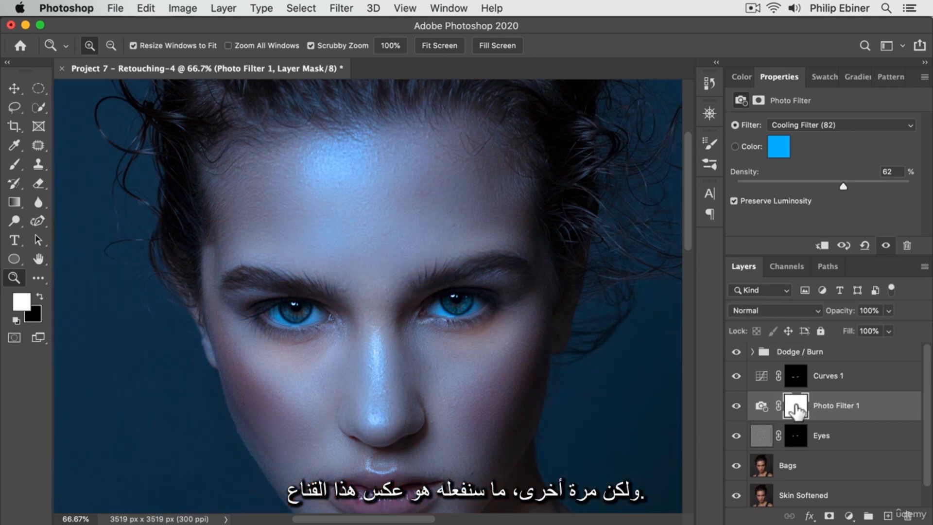
- Invert the Photo Filter 1 layer mask to black and paint over the iris of the model's left eye with a white brush at 50% opacity
left_click(796, 407)
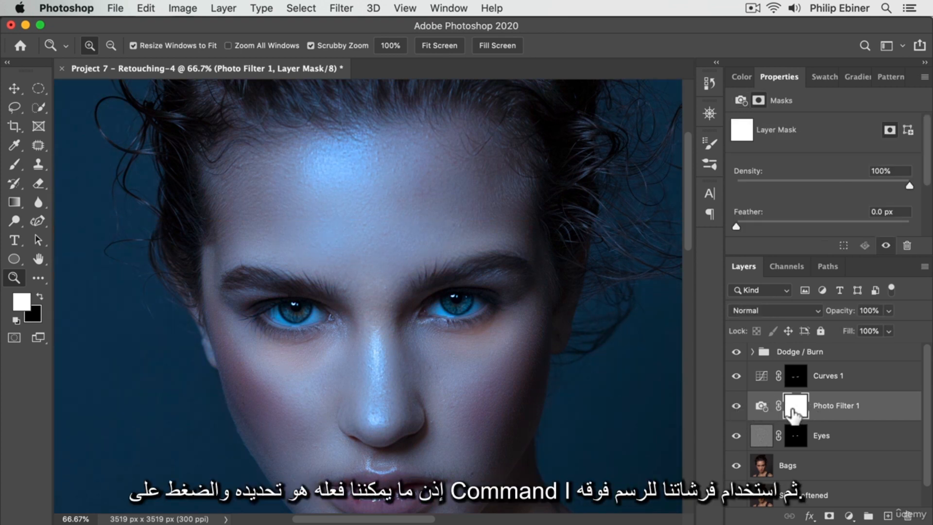
key("super+i")
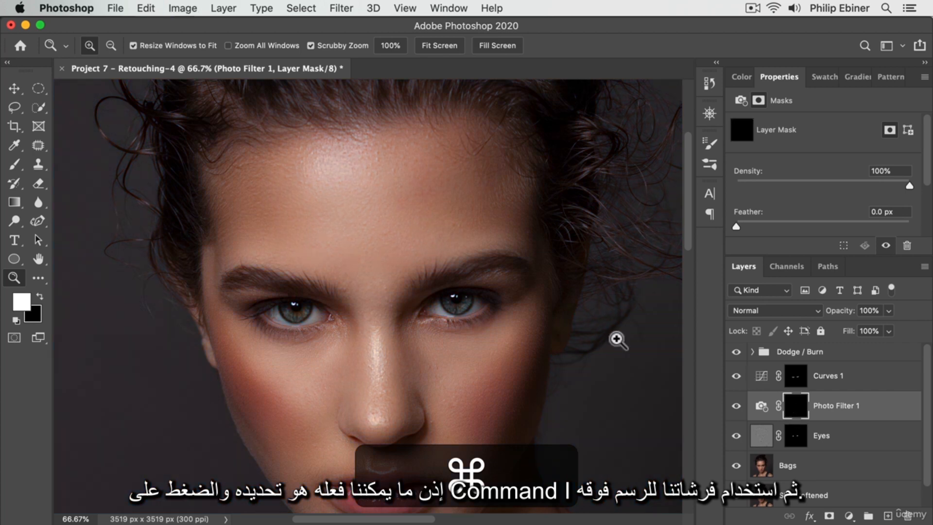
left_click(480, 307)
left_click(481, 308)
left_click(487, 300)
key("b")
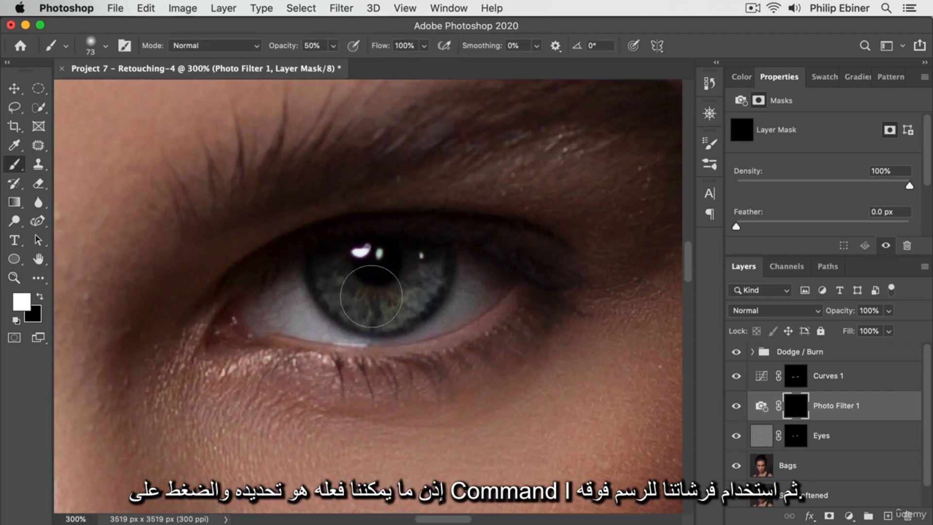
mouse_move(341, 279)
left_mouse_down()
mouse_move(410, 289)
mouse_move(418, 278)
mouse_move(363, 283)
mouse_move(431, 280)
mouse_move(392, 288)
left_mouse_up()
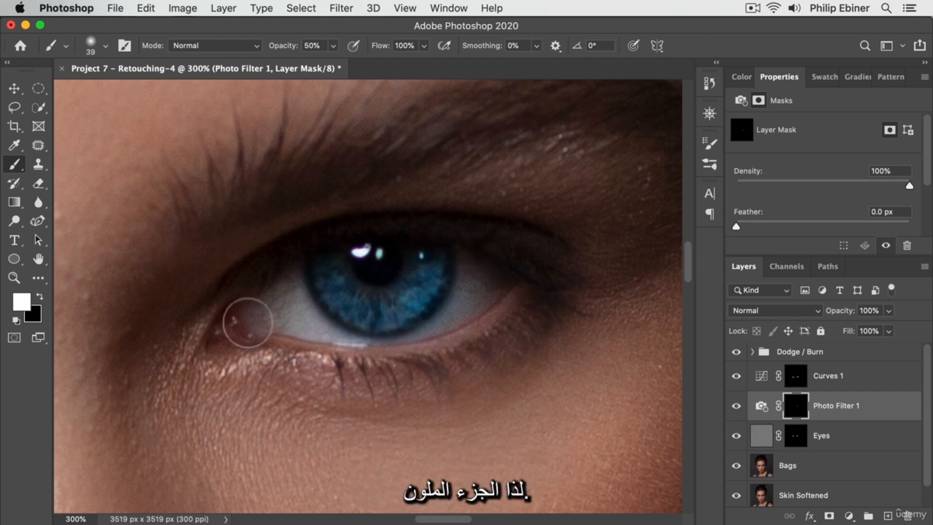
- Paint the iris of the model's right eye white on the mask, and remove the colour spill from the white of that eye with black
left_click_drag(249, 321, 730, 334)
left_click_drag(320, 334, 141, 316)
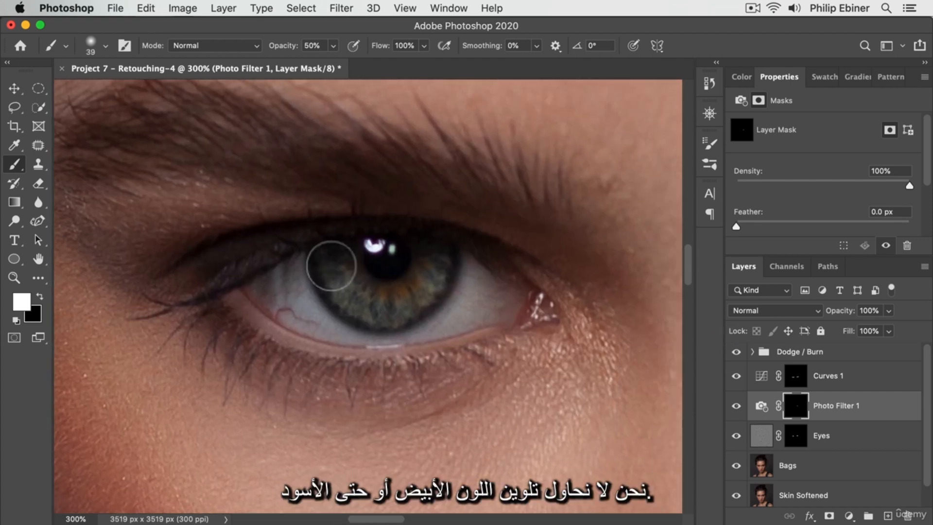
mouse_move(334, 265)
left_mouse_down()
mouse_move(349, 291)
mouse_move(384, 295)
mouse_move(336, 265)
mouse_move(348, 291)
mouse_move(438, 287)
mouse_move(432, 258)
mouse_move(381, 316)
mouse_move(442, 274)
mouse_move(389, 296)
mouse_move(461, 271)
mouse_move(370, 301)
mouse_move(344, 267)
mouse_move(353, 288)
mouse_move(425, 267)
left_mouse_up()
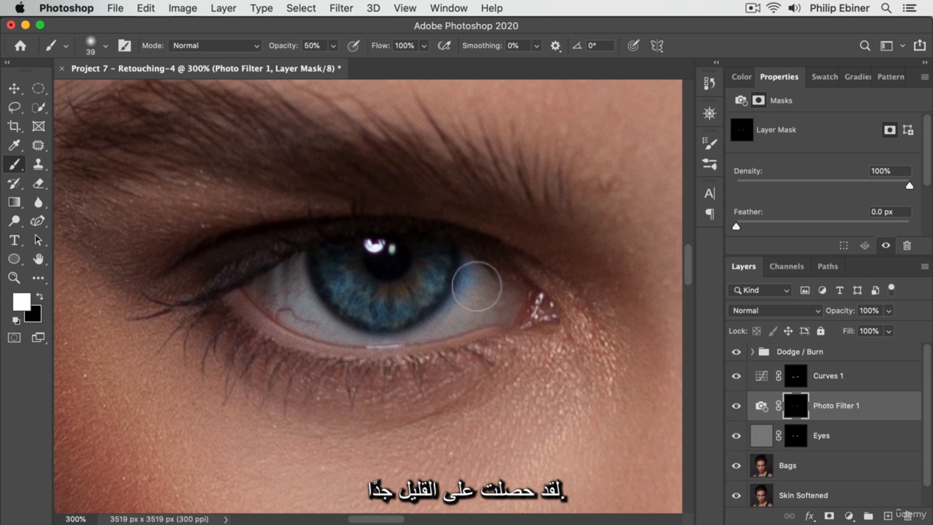
key("x")
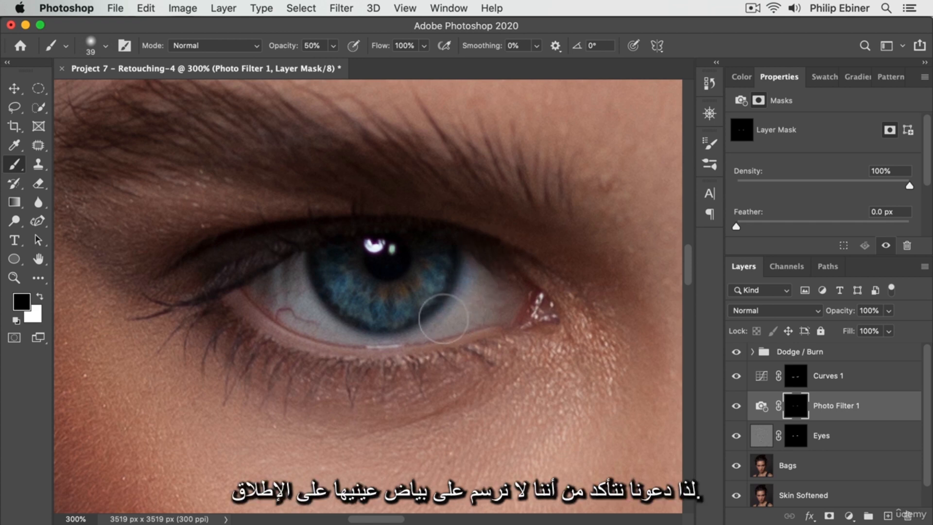
mouse_move(444, 318)
left_mouse_down()
mouse_move(482, 256)
mouse_move(450, 329)
mouse_move(472, 319)
left_mouse_up()
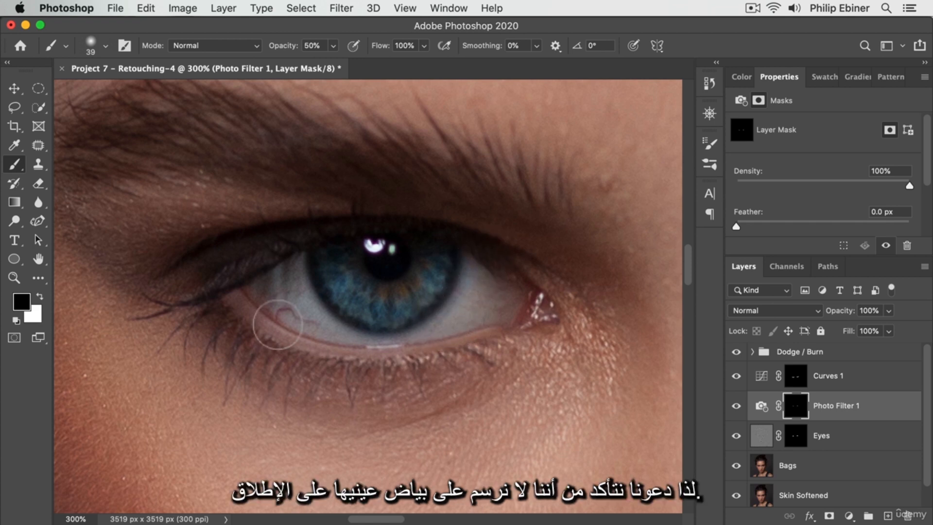
- Compare both eyes in a wider view with the Photo Filter 1 layer hidden and shown
key("z")
left_click(601, 311, "alt")
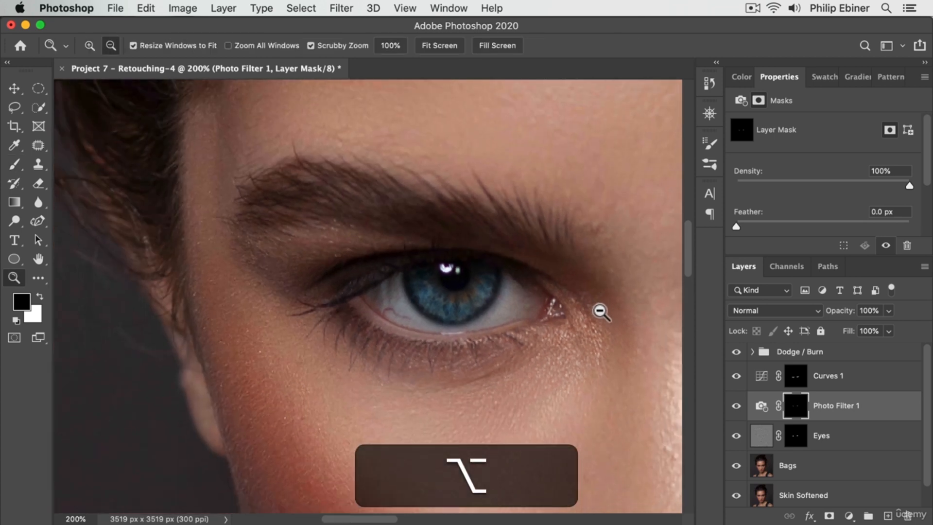
left_click(601, 311, "alt")
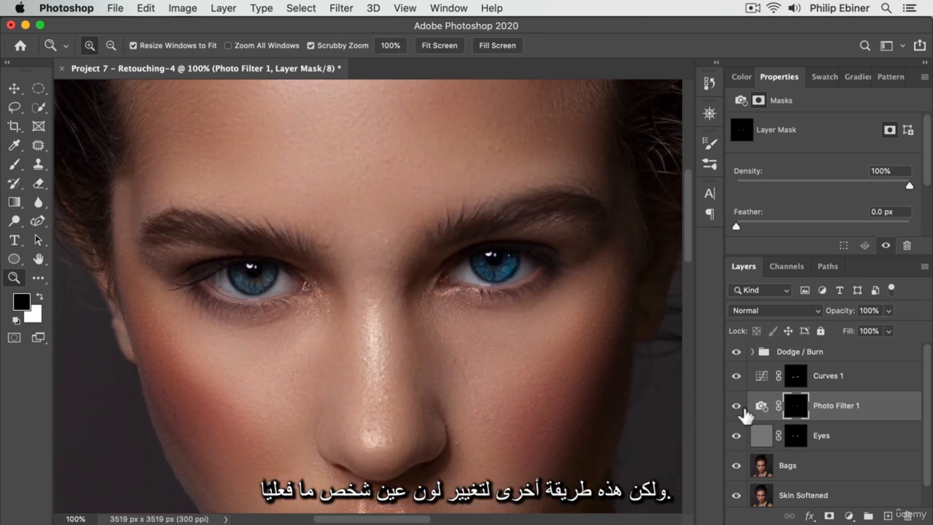
left_click(736, 406)
left_click(736, 406)
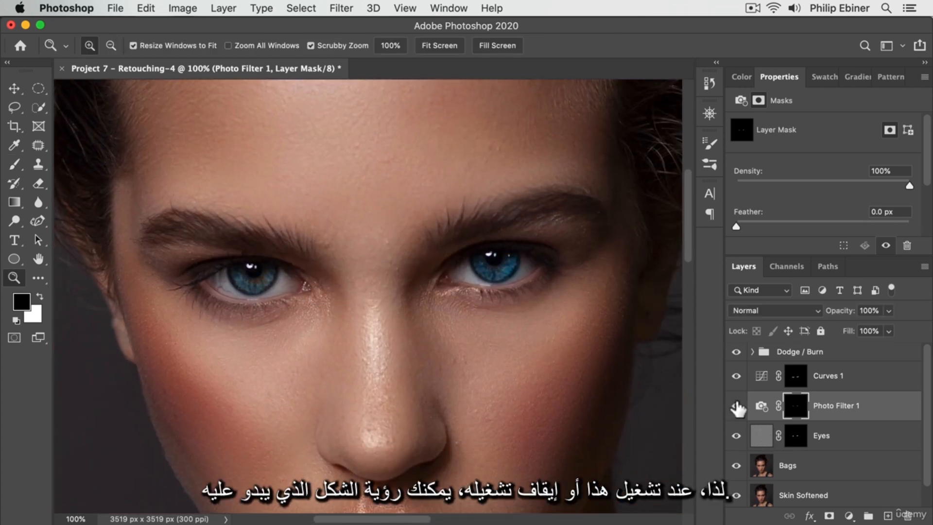
left_click(736, 406)
left_click(736, 407)
- Set the photo filter density to 53%, and try the layer at 50% opacity before restoring 100%
left_click(762, 406)
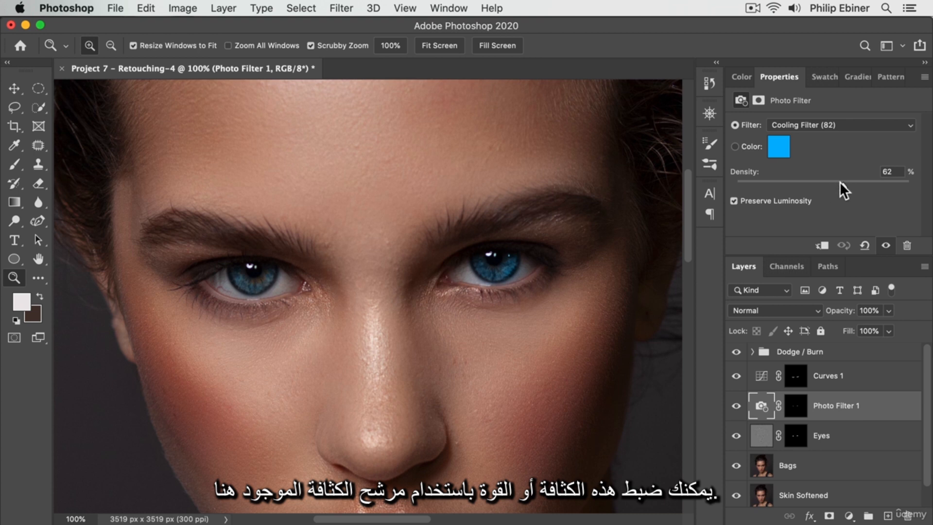
mouse_move(841, 185)
left_mouse_down()
mouse_move(771, 186)
mouse_move(826, 187)
left_mouse_up()
left_click(869, 311)
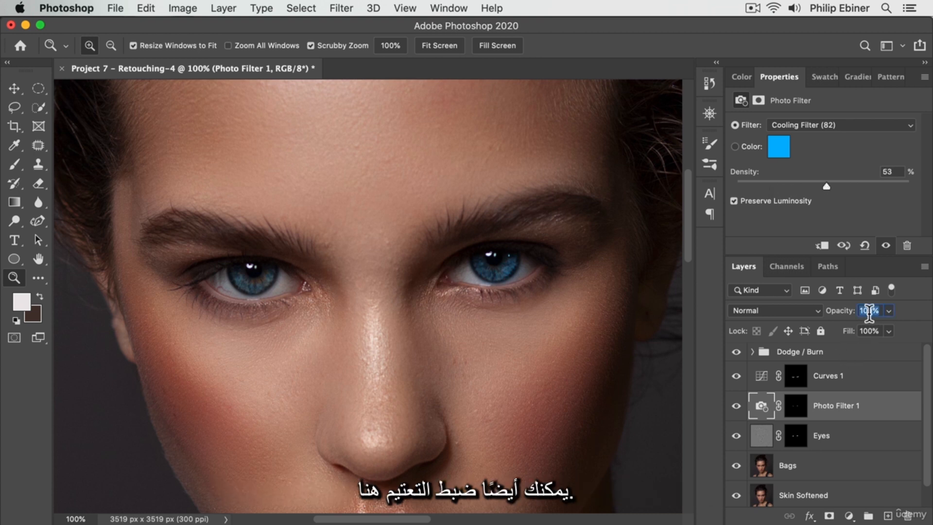
type("50")
key("Return")
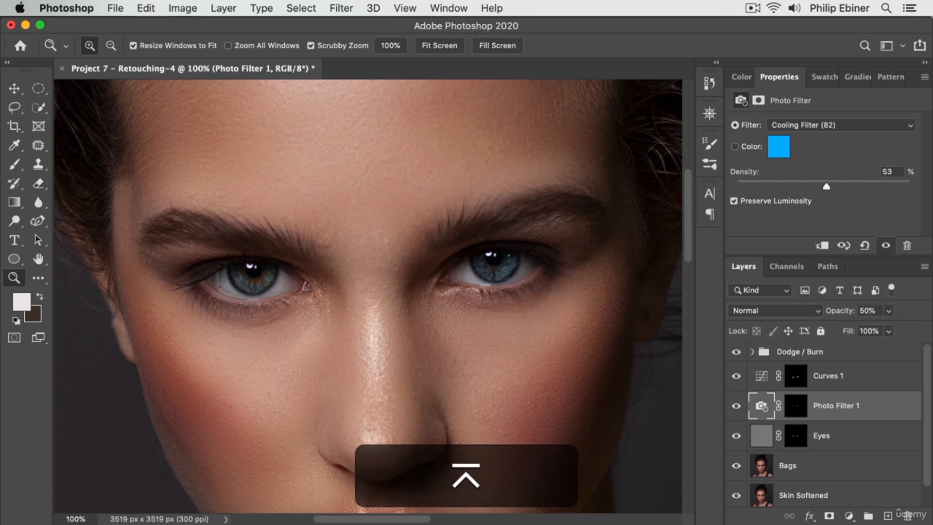
left_click_drag(832, 312, 850, 314)
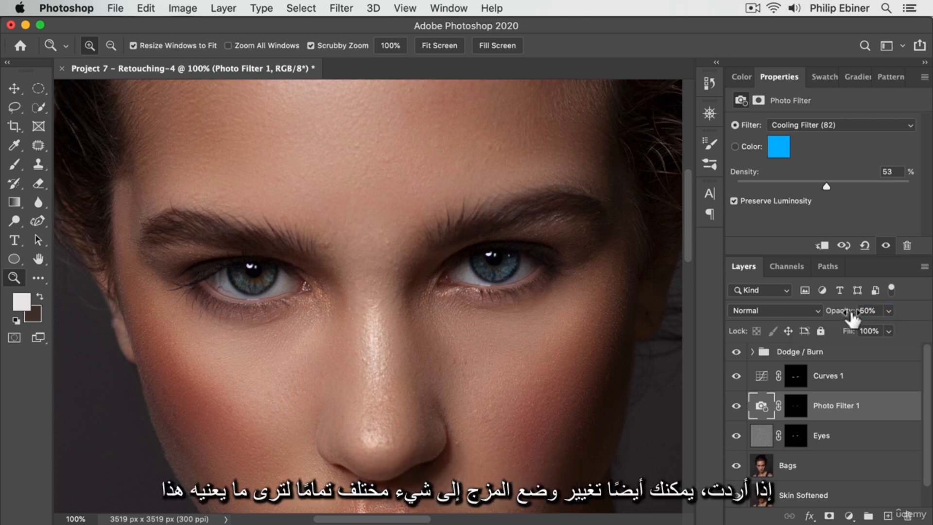
- Set the Photo Filter 1 layer's blend mode to Lighten and compare the whole portrait with the layer hidden and shown
left_click(747, 310)
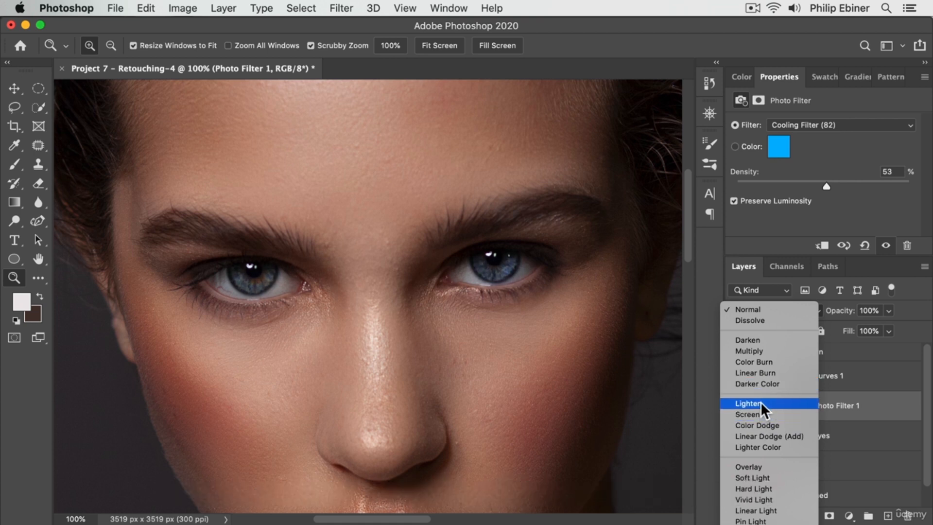
left_click(760, 401)
left_click(540, 272, "alt")
left_click(472, 335, "alt")
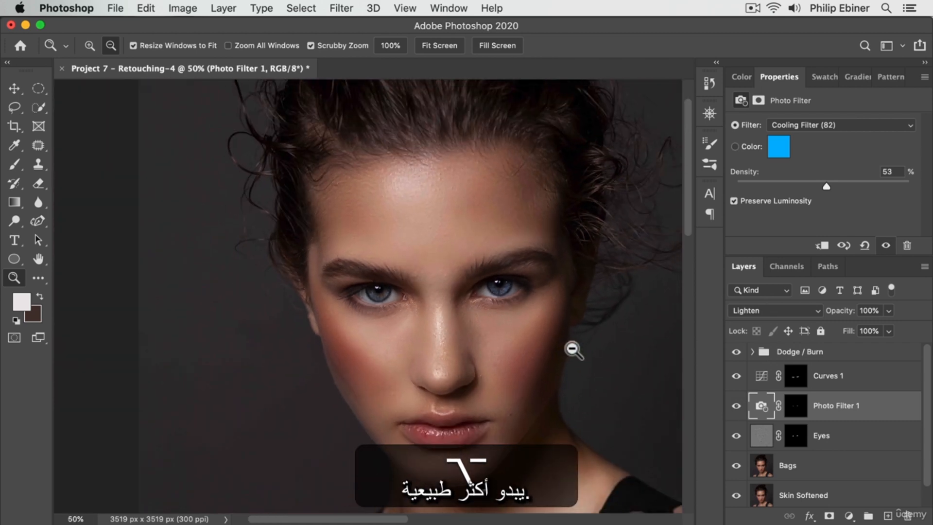
left_click(556, 368, "alt")
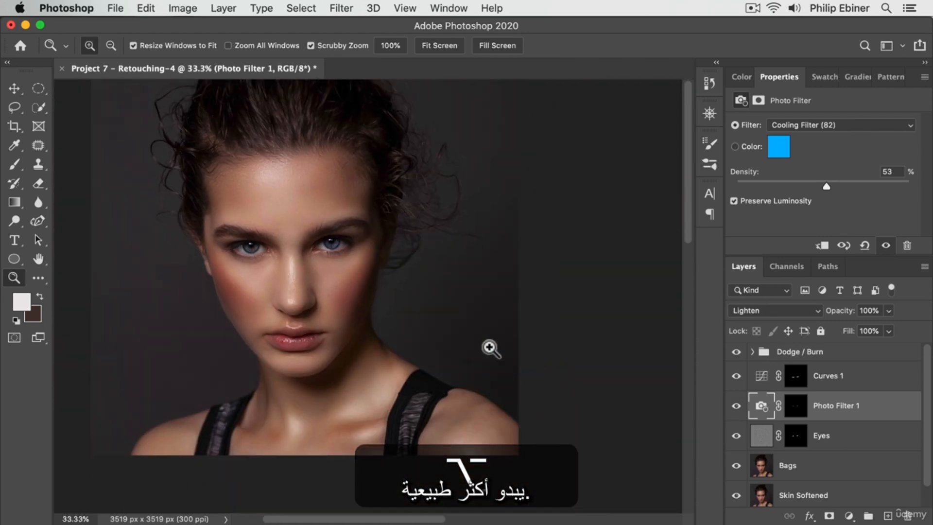
left_click(739, 407)
left_click(738, 406)
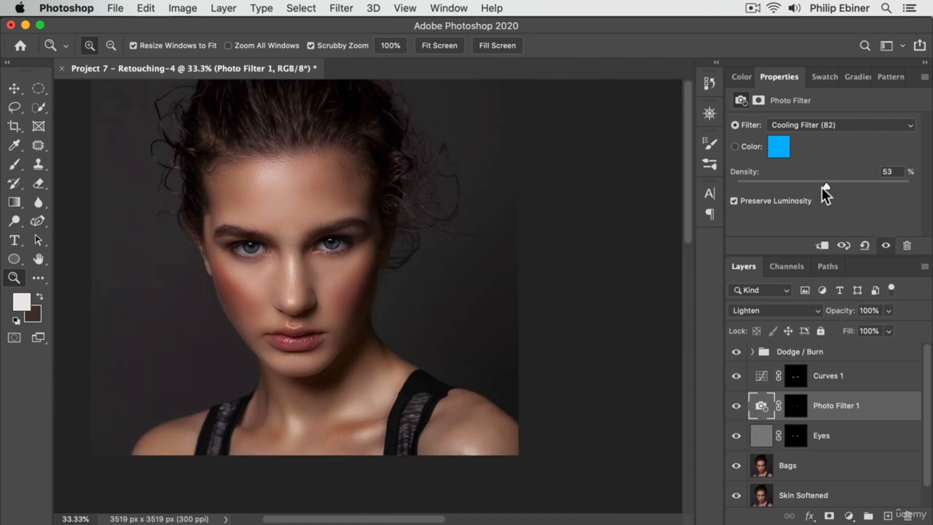
- Set the photo filter density to 76% and compare the portrait with the filter layer hidden and shown
left_click_drag(822, 187, 862, 184)
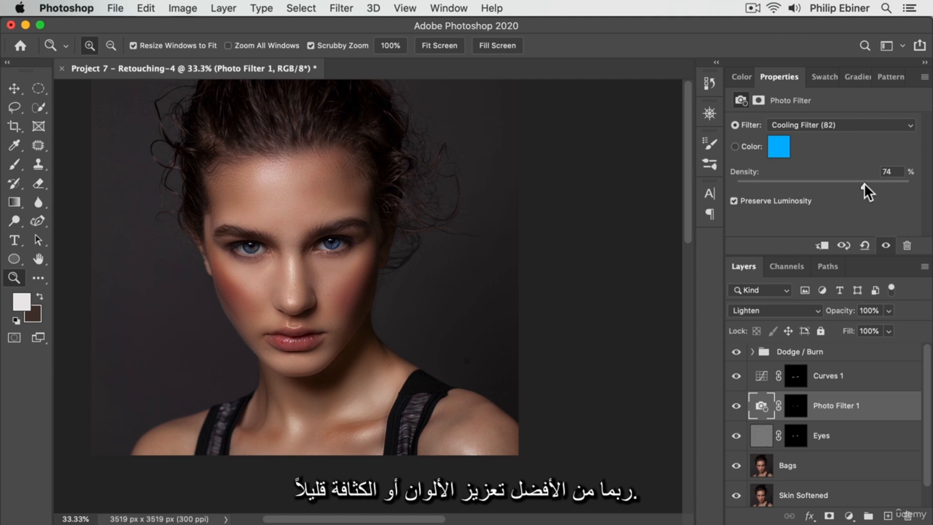
left_click(737, 406)
left_click(737, 406)
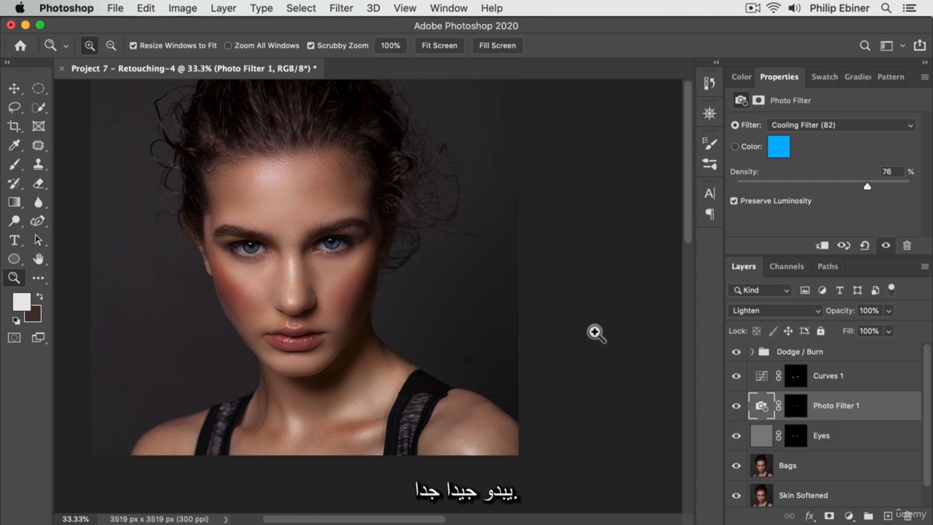
left_click_drag(287, 282, 323, 312)
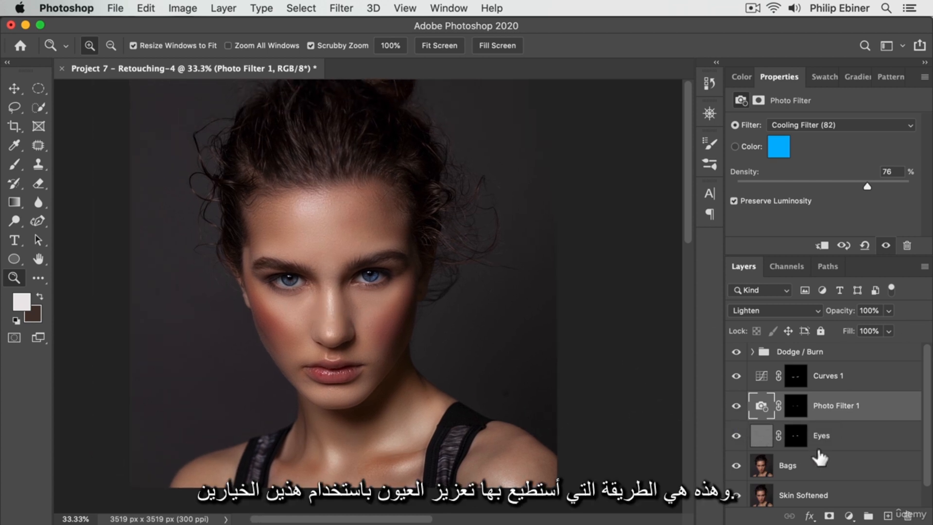
- Rename the Photo Filter 1 layer as Eye Color
double_click(832, 405)
type("E")
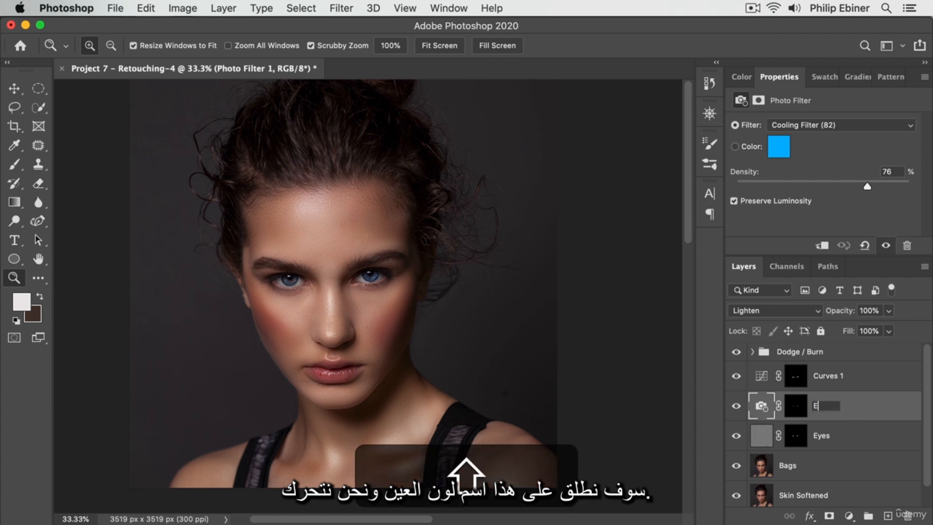
type("ye Color")
key("Return")
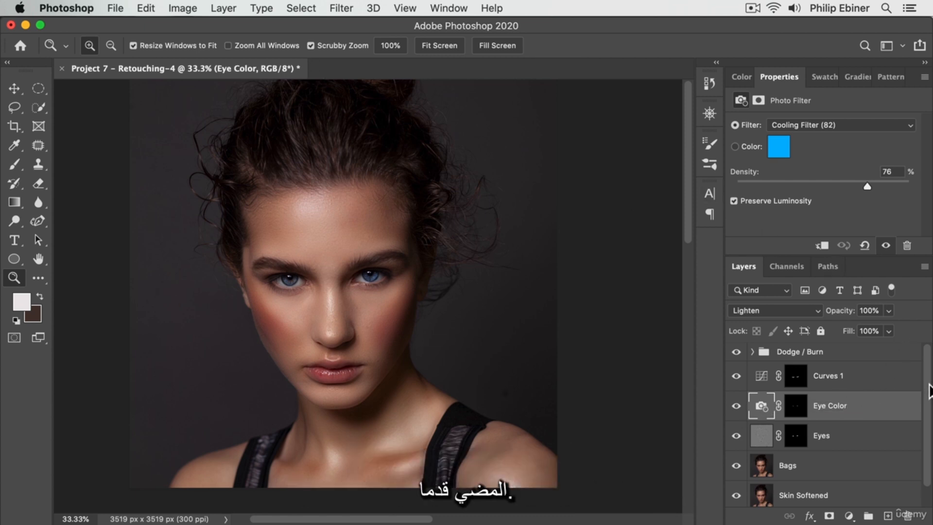
- Compare the original Project 7 - Retouching photo with the retouched portrait by hiding all the edit layers and showing the main ones again
mouse_move(737, 354)
left_mouse_down()
mouse_move(740, 482)
mouse_move(748, 491)
left_mouse_up()
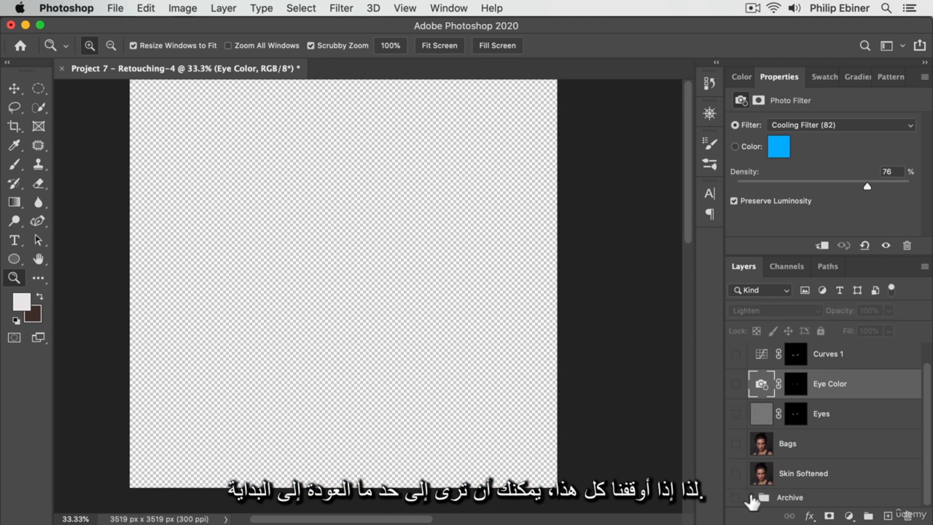
left_click(752, 496)
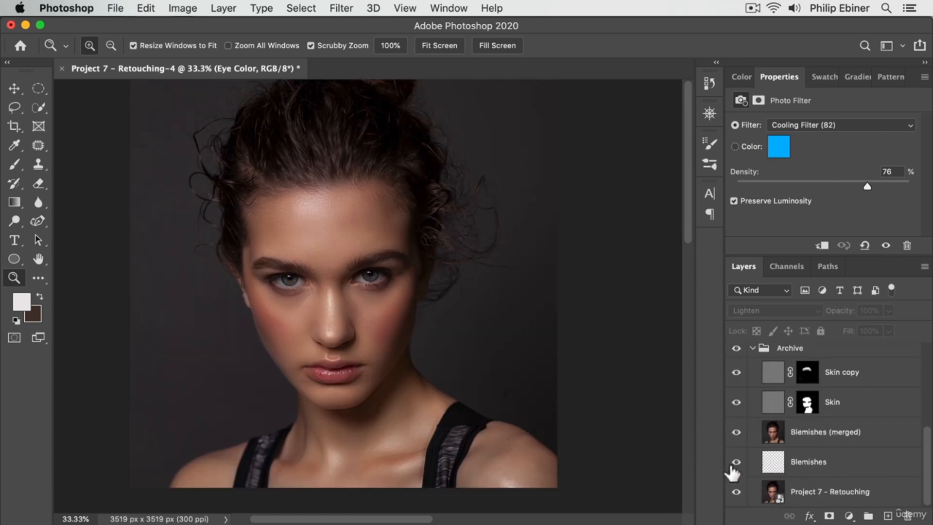
left_click(734, 351)
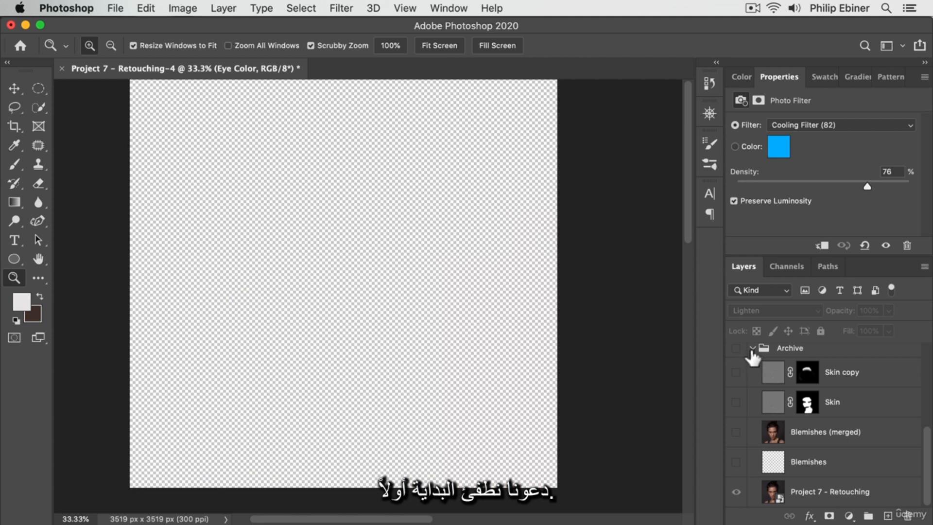
left_click(736, 350)
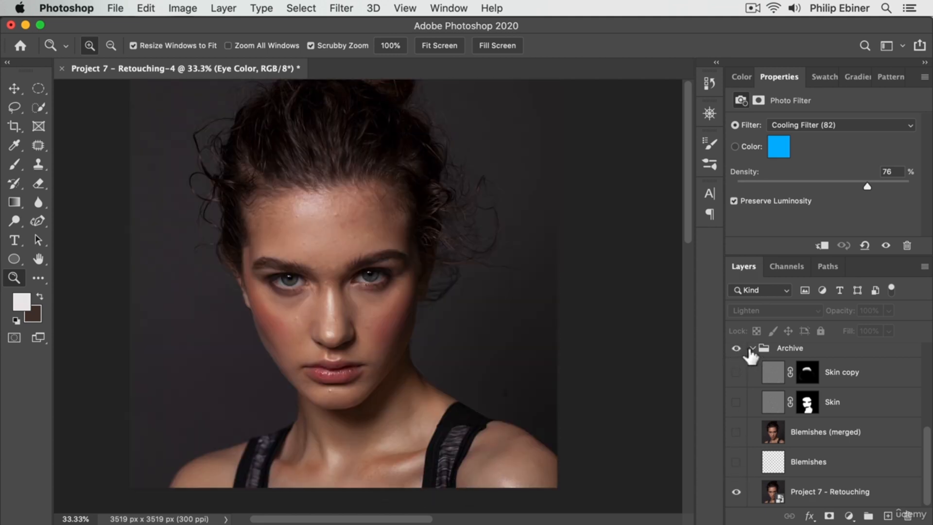
left_click(758, 352)
scroll(897, 447, "up", 5)
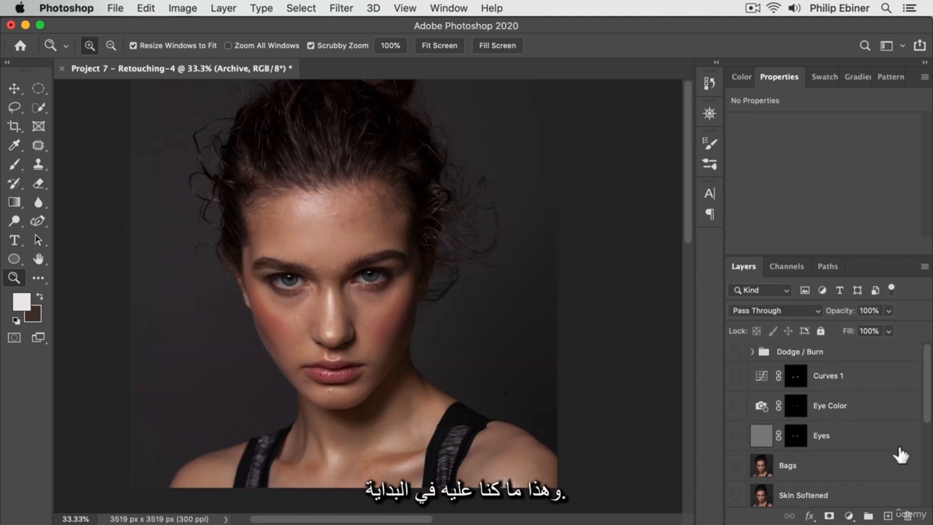
mouse_move(736, 474)
left_mouse_down()
mouse_move(733, 319)
mouse_move(735, 340)
left_mouse_up()
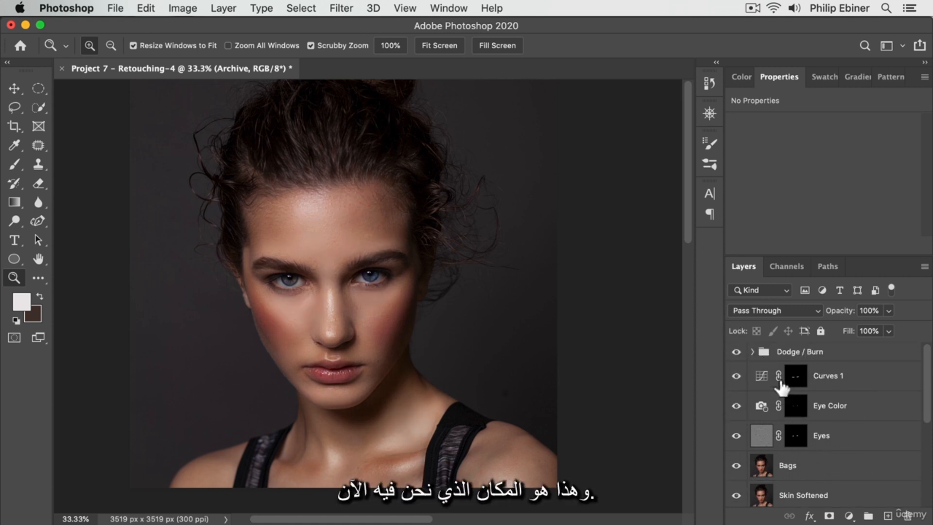